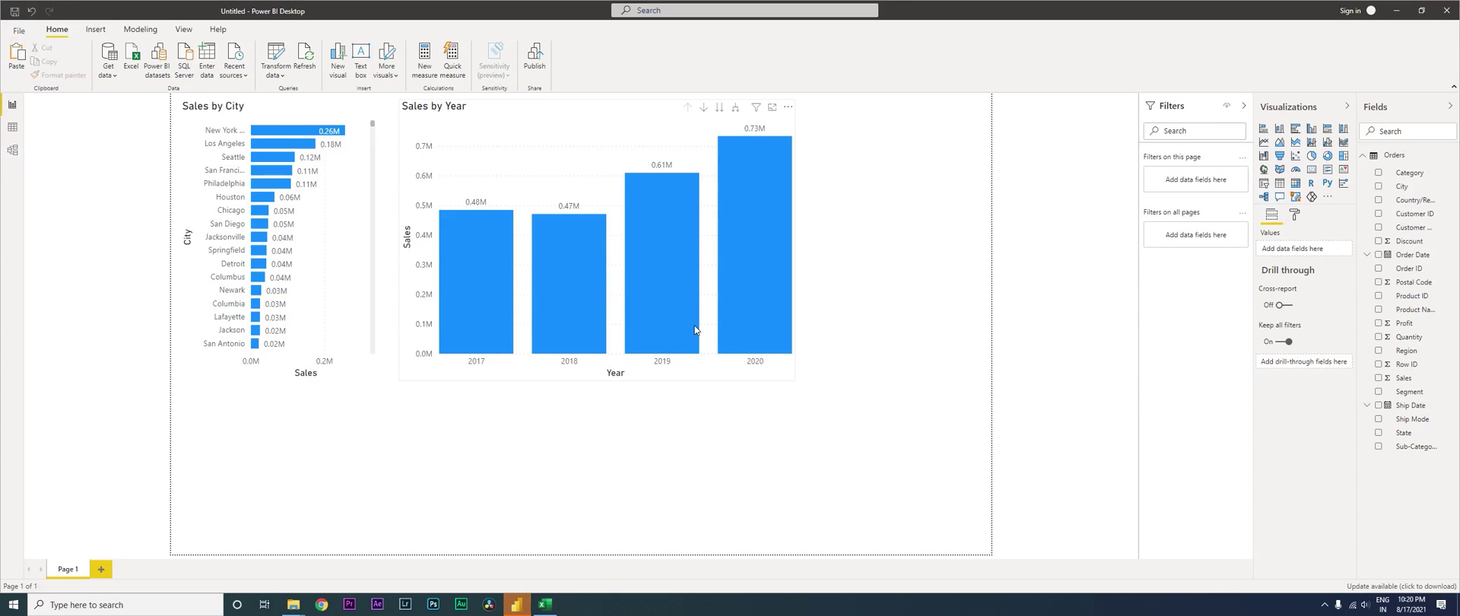
Step: Check the New York cell K9962 in the Excel workbook, then return to Power BI
mouse_move(696, 331)
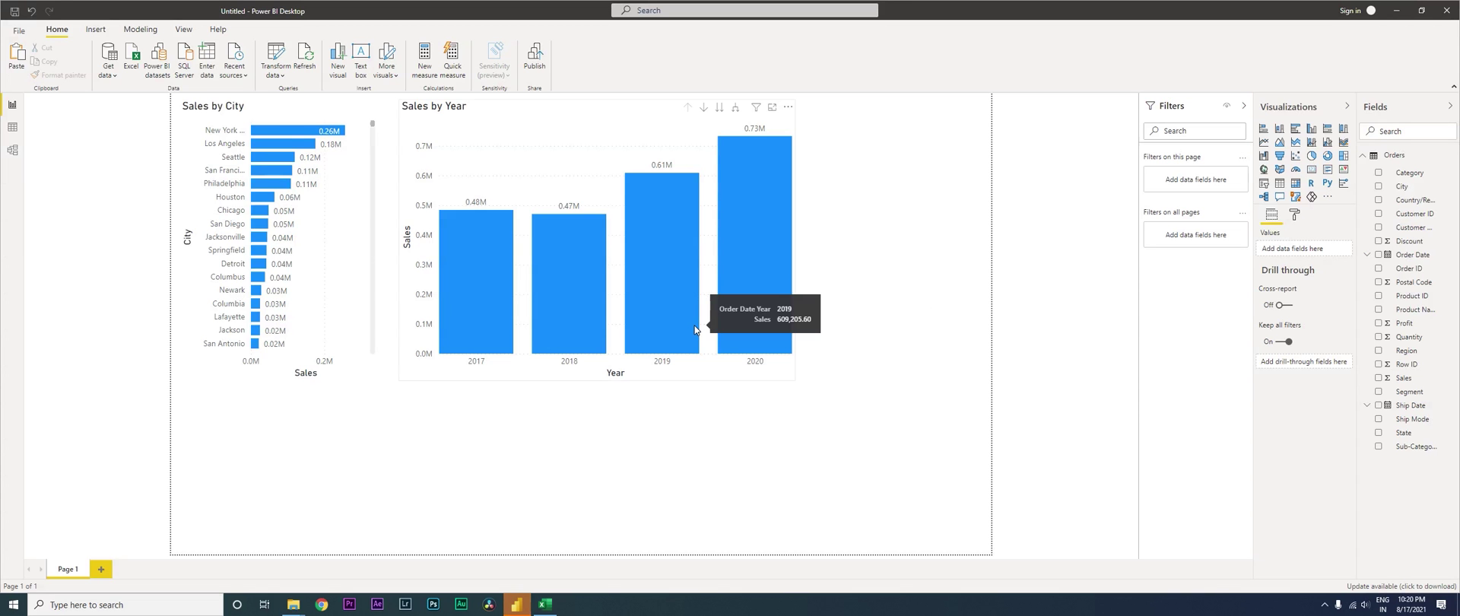
click(544, 604)
click(432, 237)
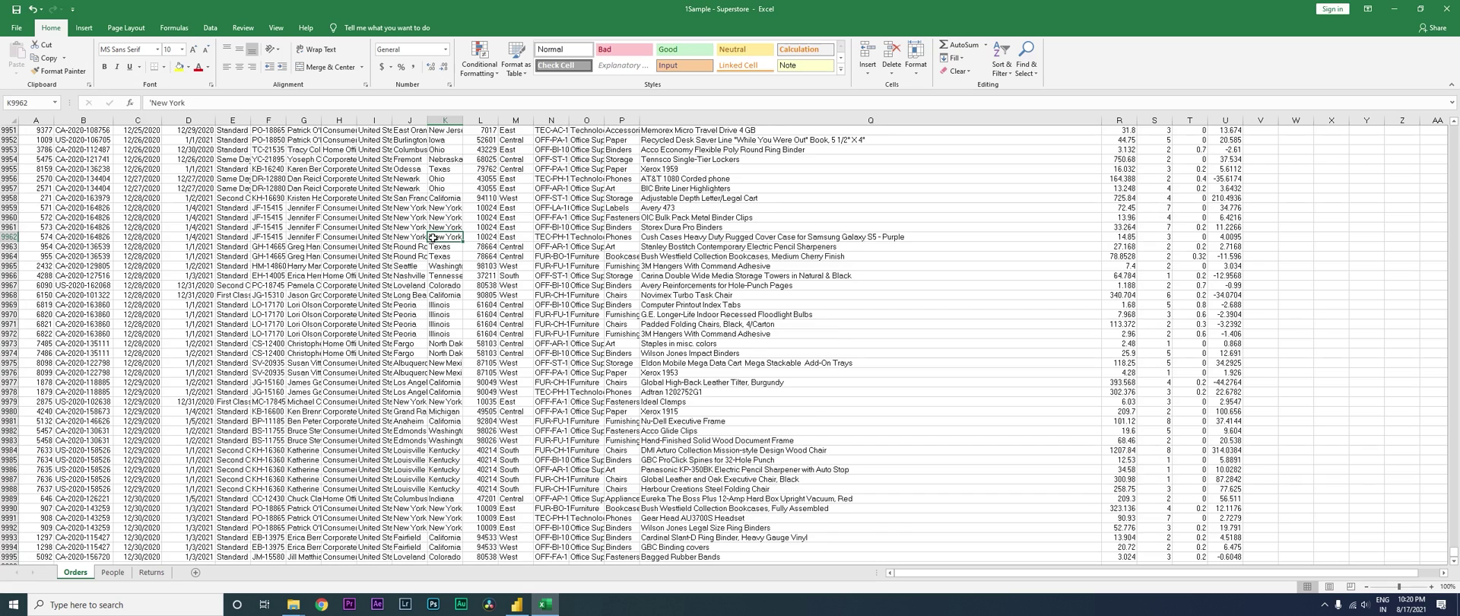
key(alt+Tab)
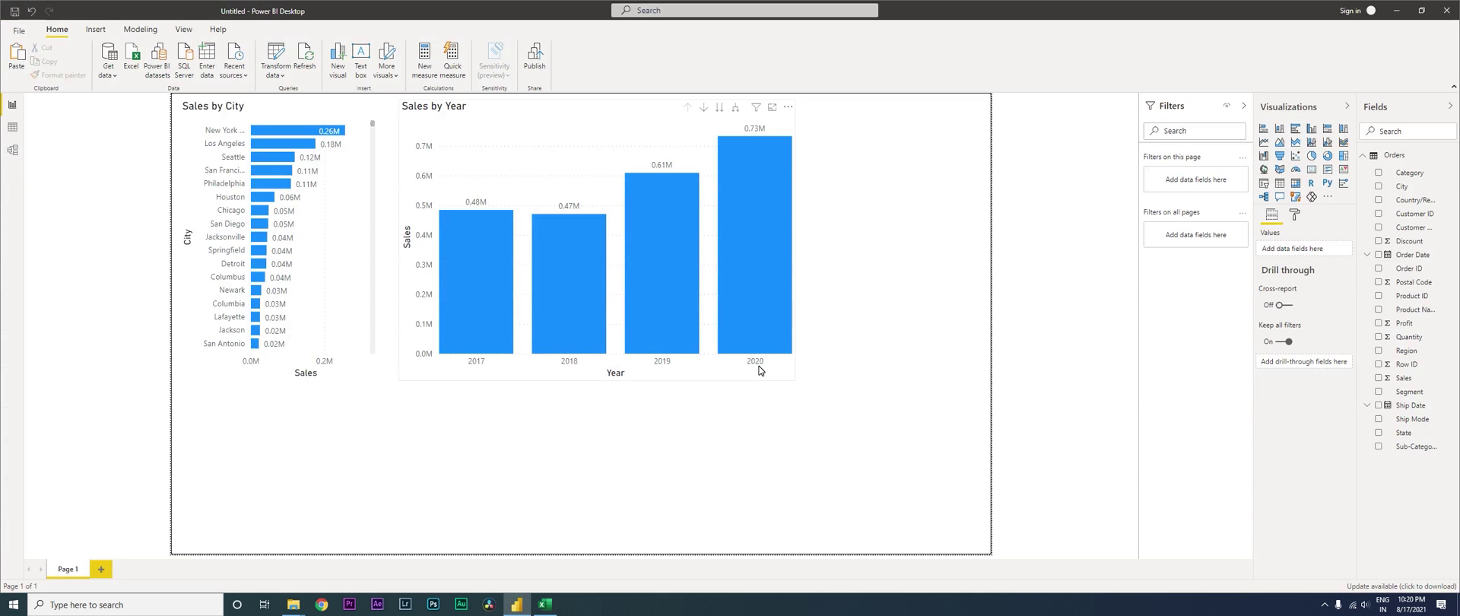
Step: Filter the Orders sheet's Order Date column to show only 2020
key(alt+Tab)
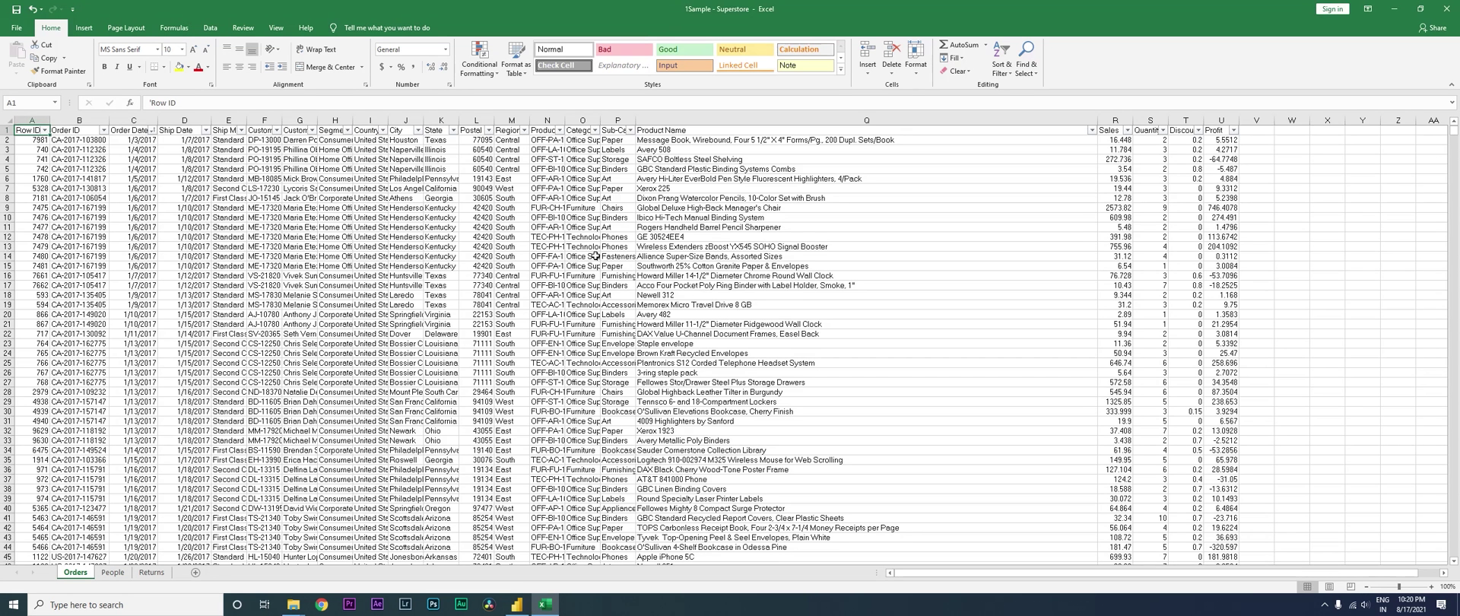
key(Right)
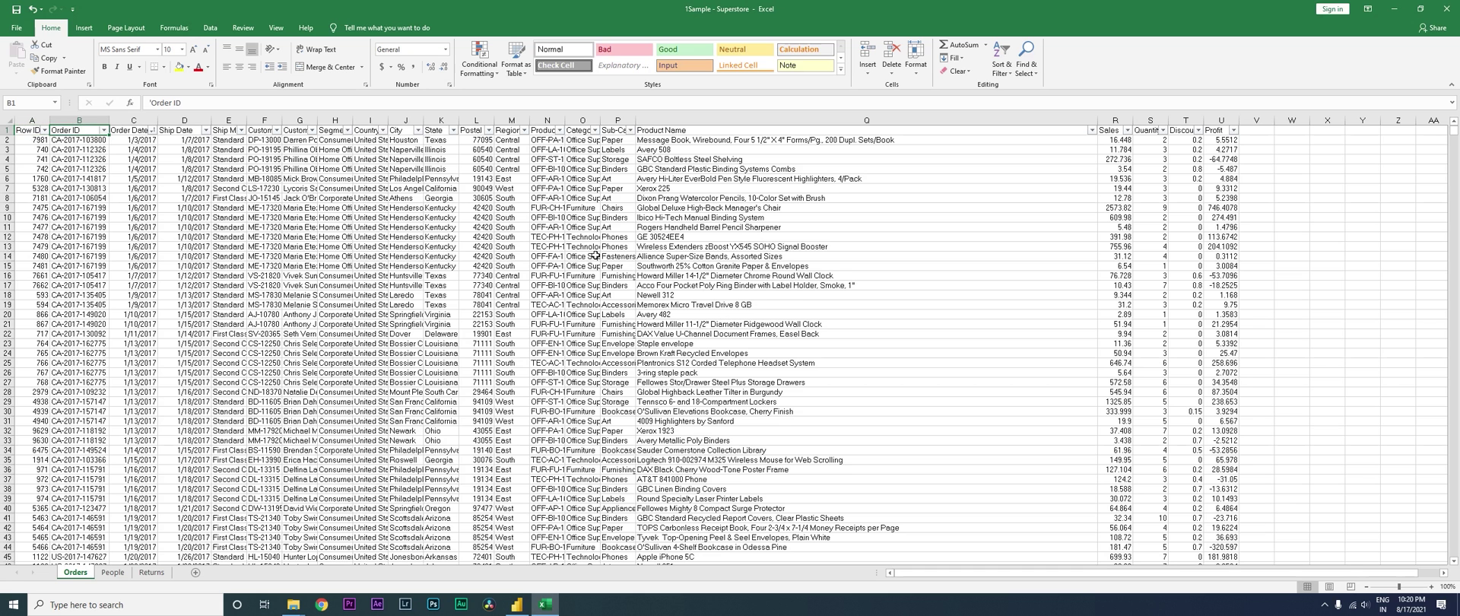
key(Right)
key(alt+Down)
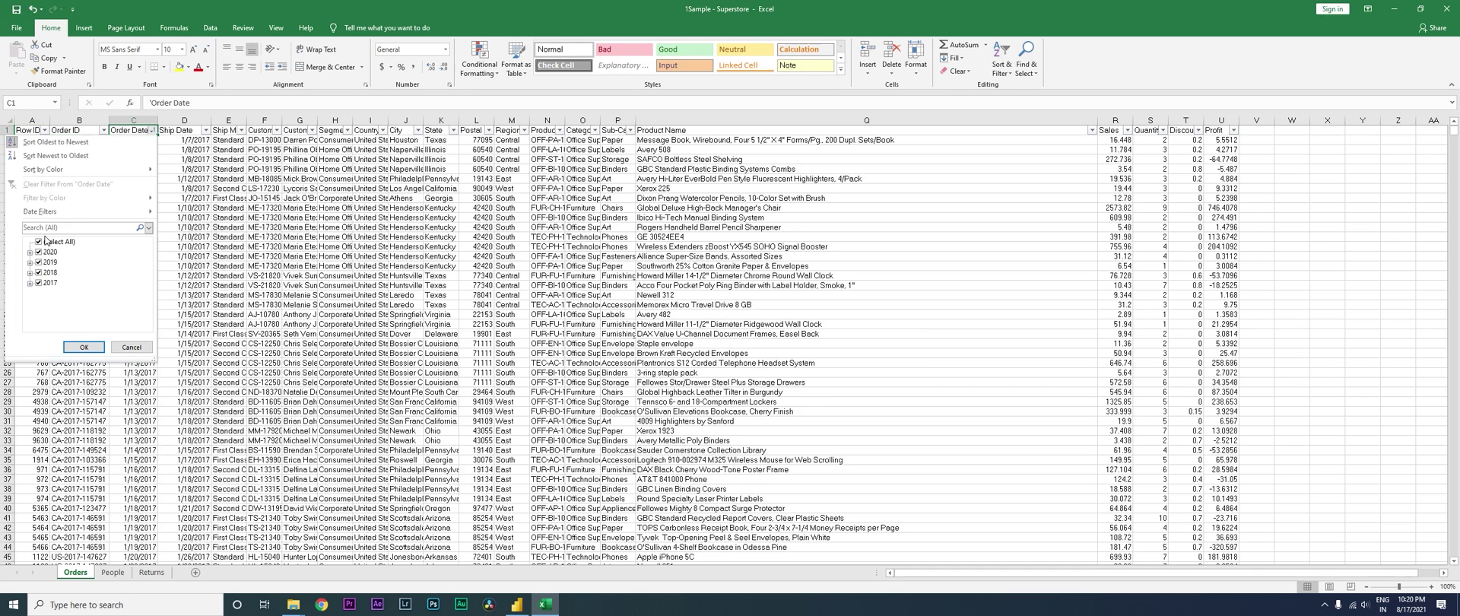
click(39, 242)
click(39, 252)
click(84, 347)
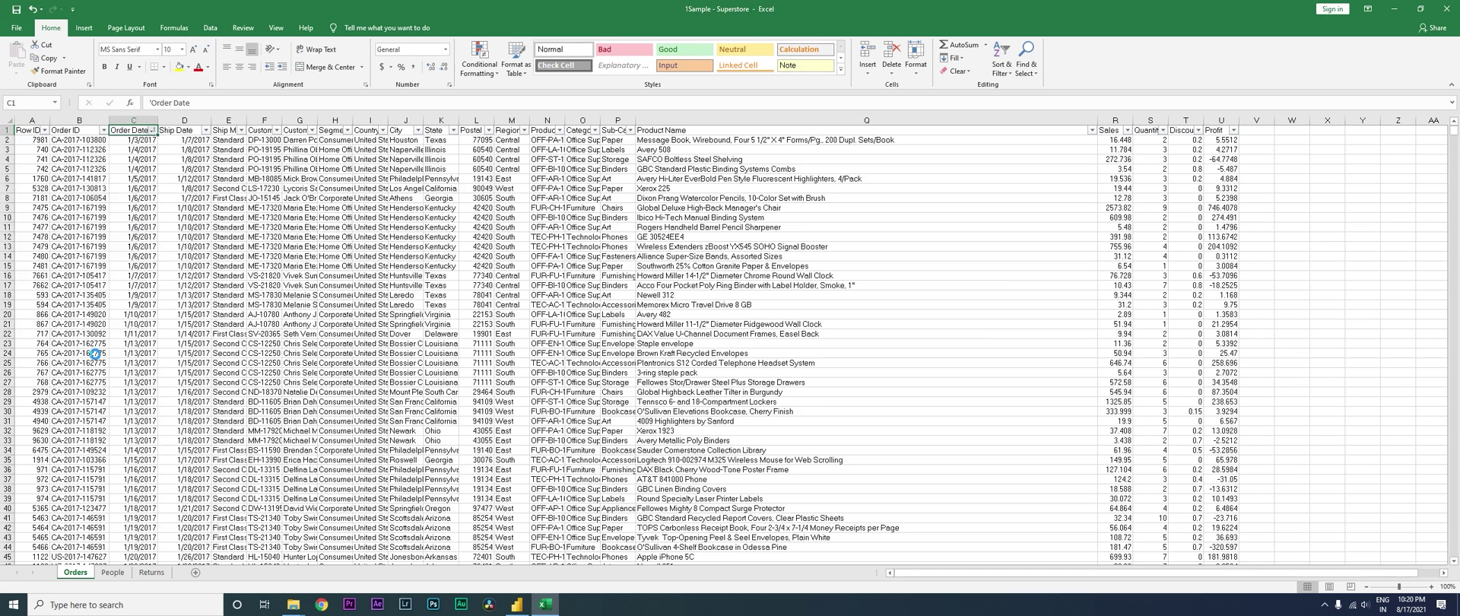
Step: Copy all visible 2020 order rows and paste them below the existing data
key(Down)
key(Left)
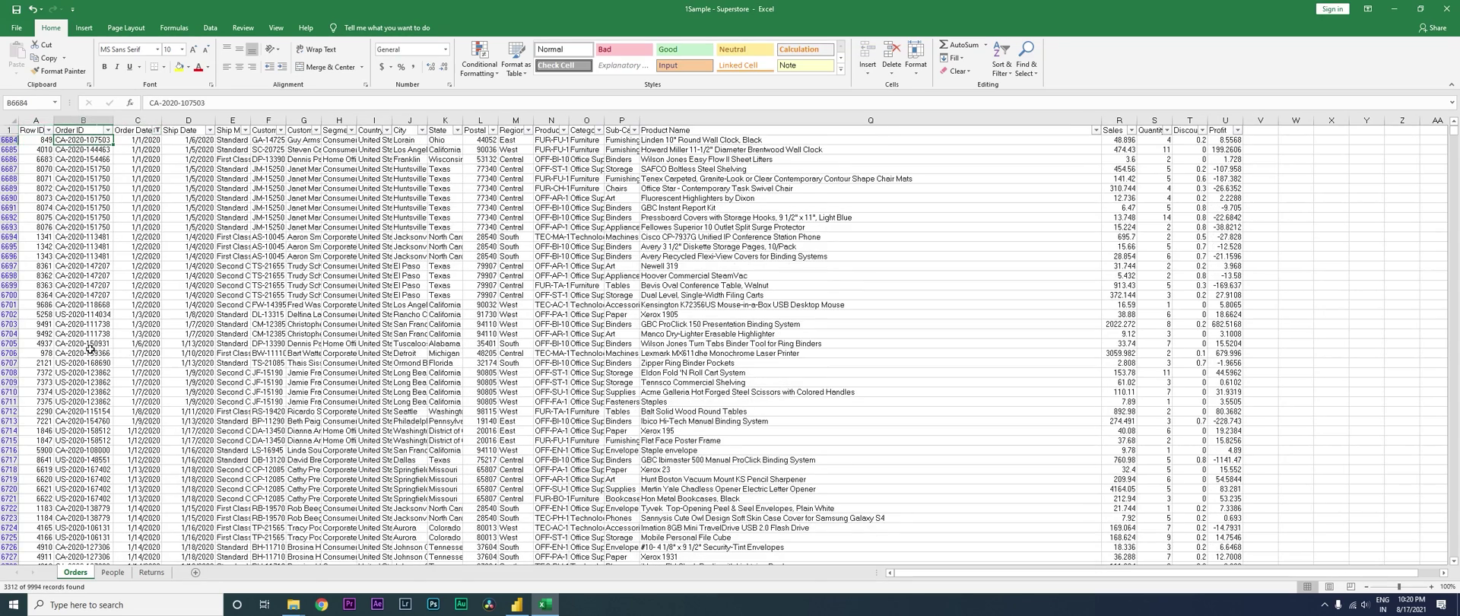
key(Left)
key(ctrl+shift+End)
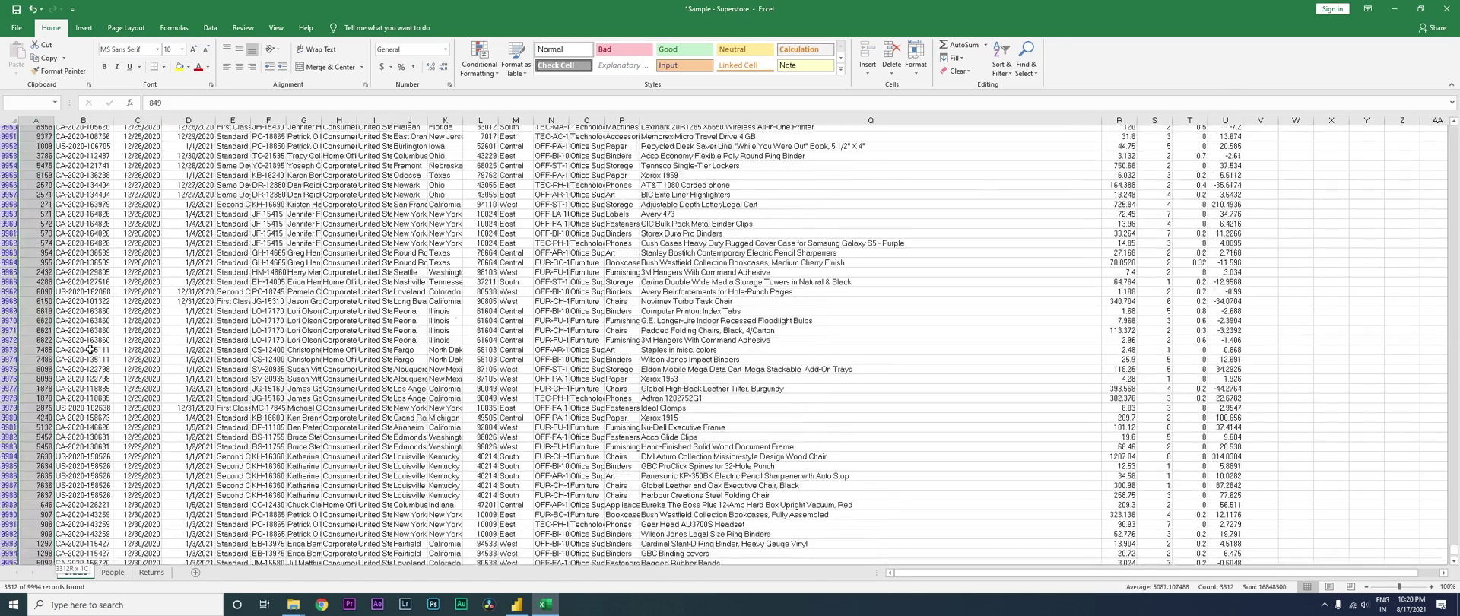
key(ctrl+c)
key(ctrl+Down)
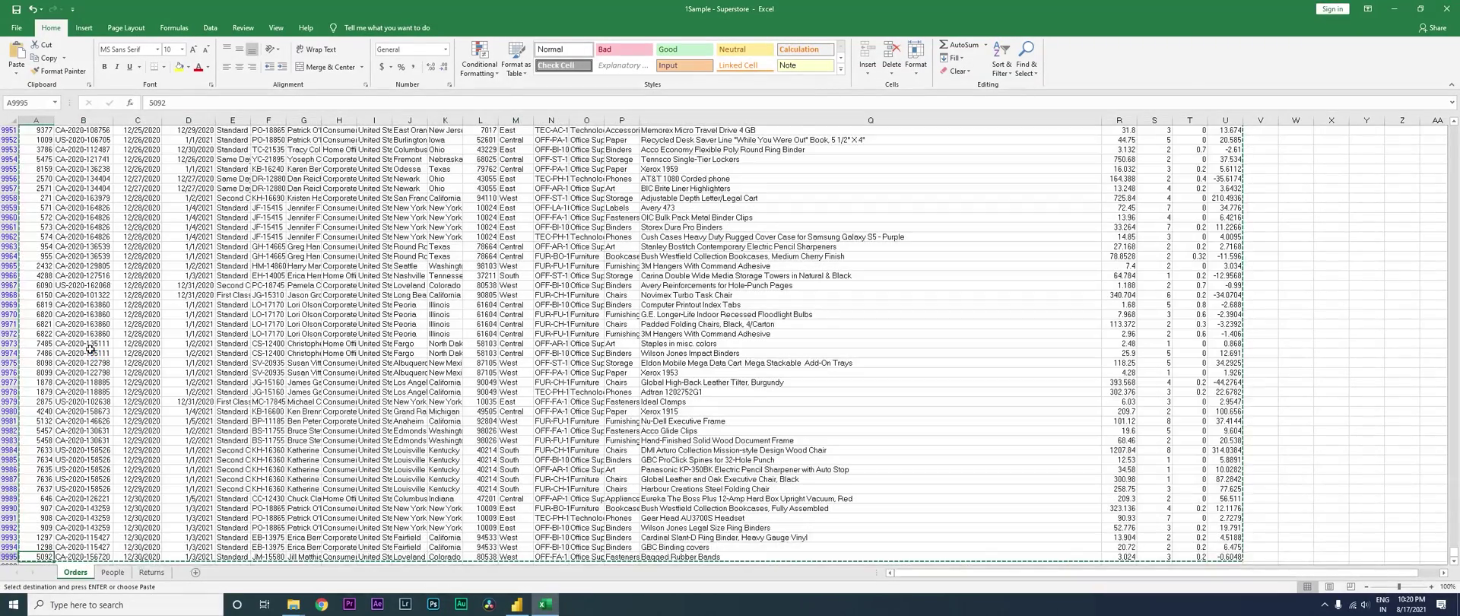
key(Down)
key(ctrl+v)
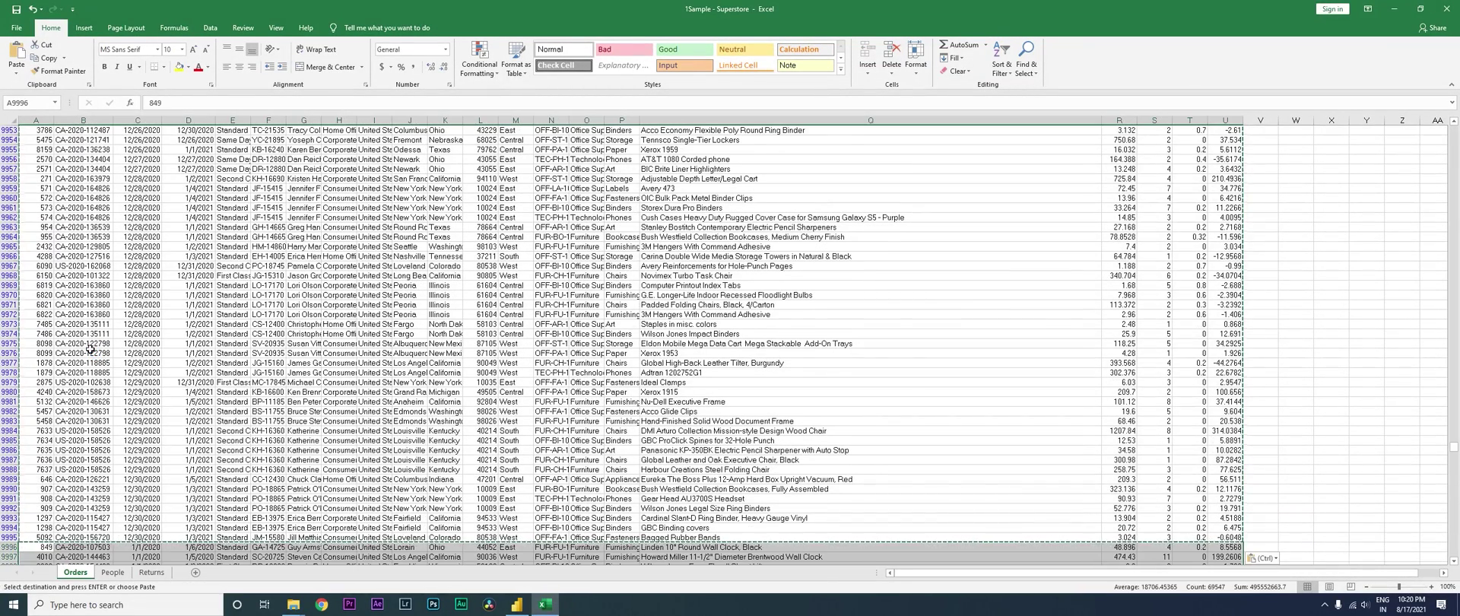
Step: Select the pasted order dates down to the end of the sheet
click(157, 548)
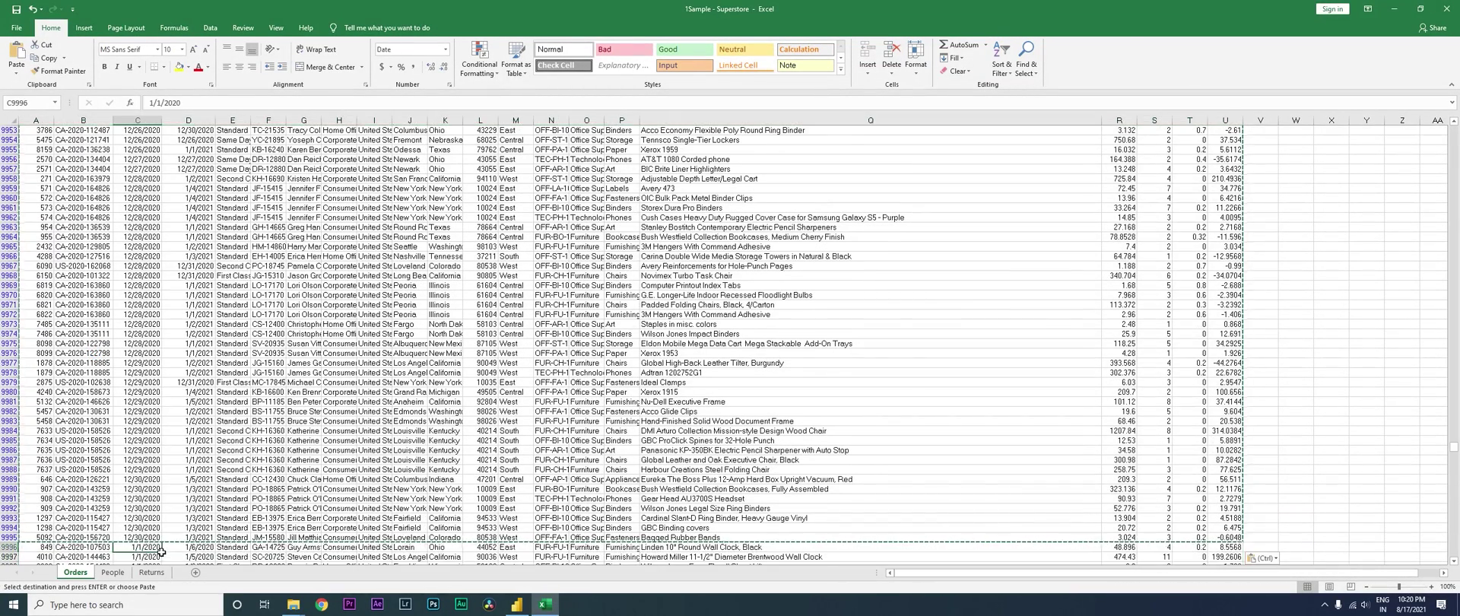
key(ctrl+shift+Down)
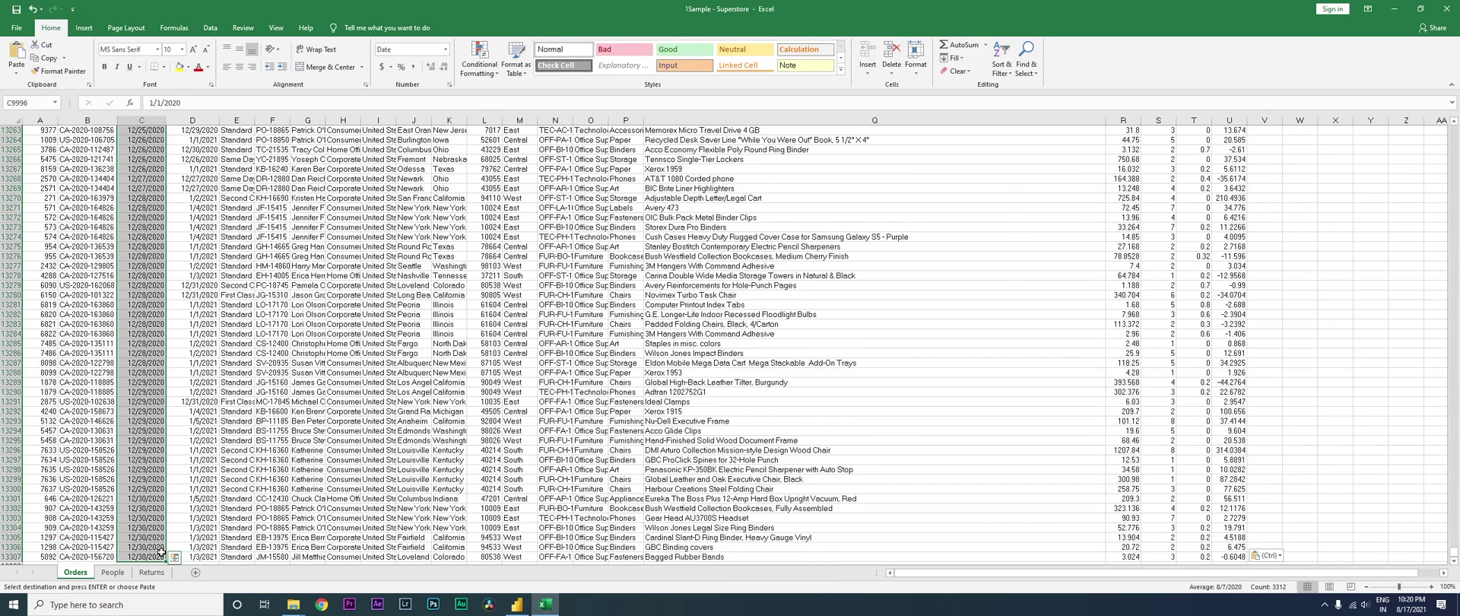
key(ctrl+h)
Step: Replace 2020 with 2021 in the selected pasted order dates, then return to the Order Date header
text(2021)
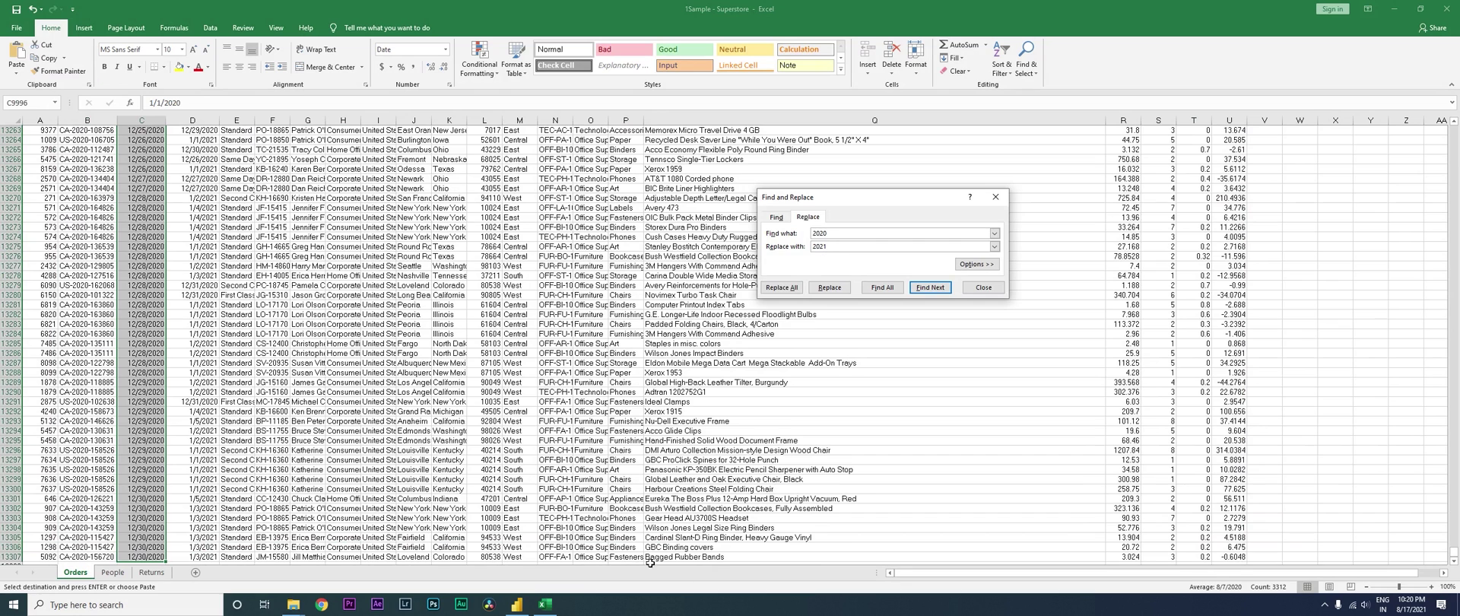
click(784, 289)
key(Return)
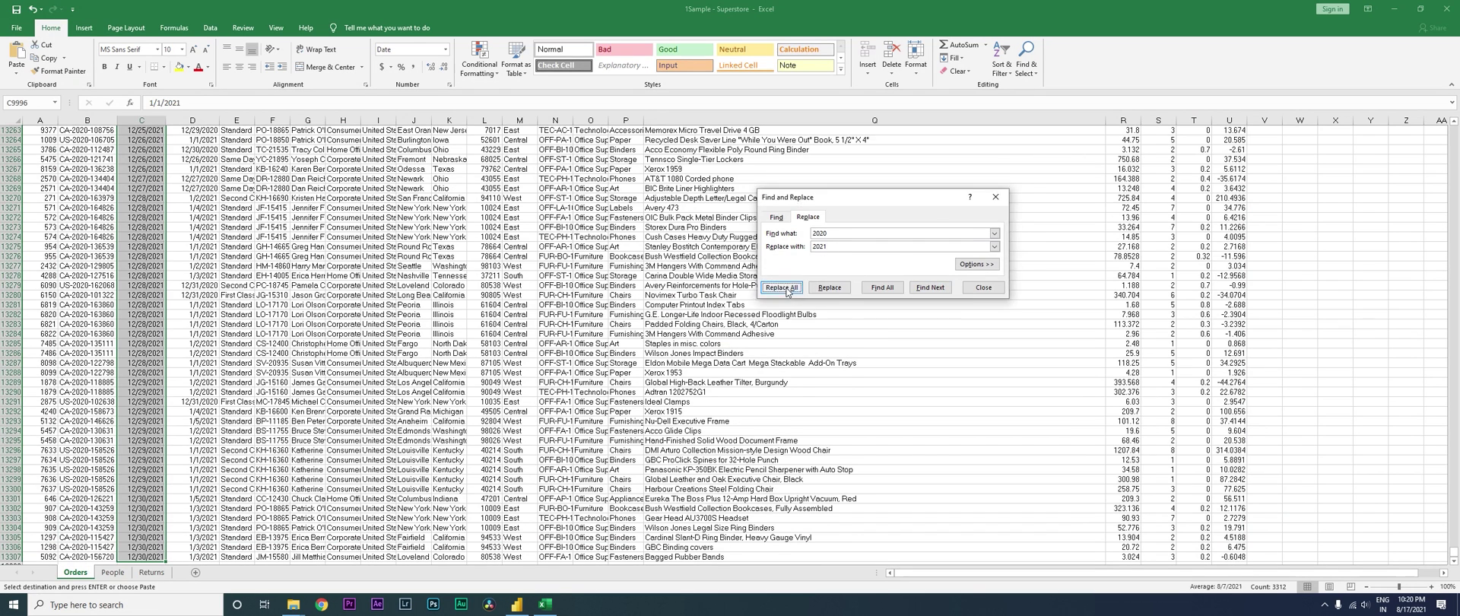
key(Escape)
key(Return)
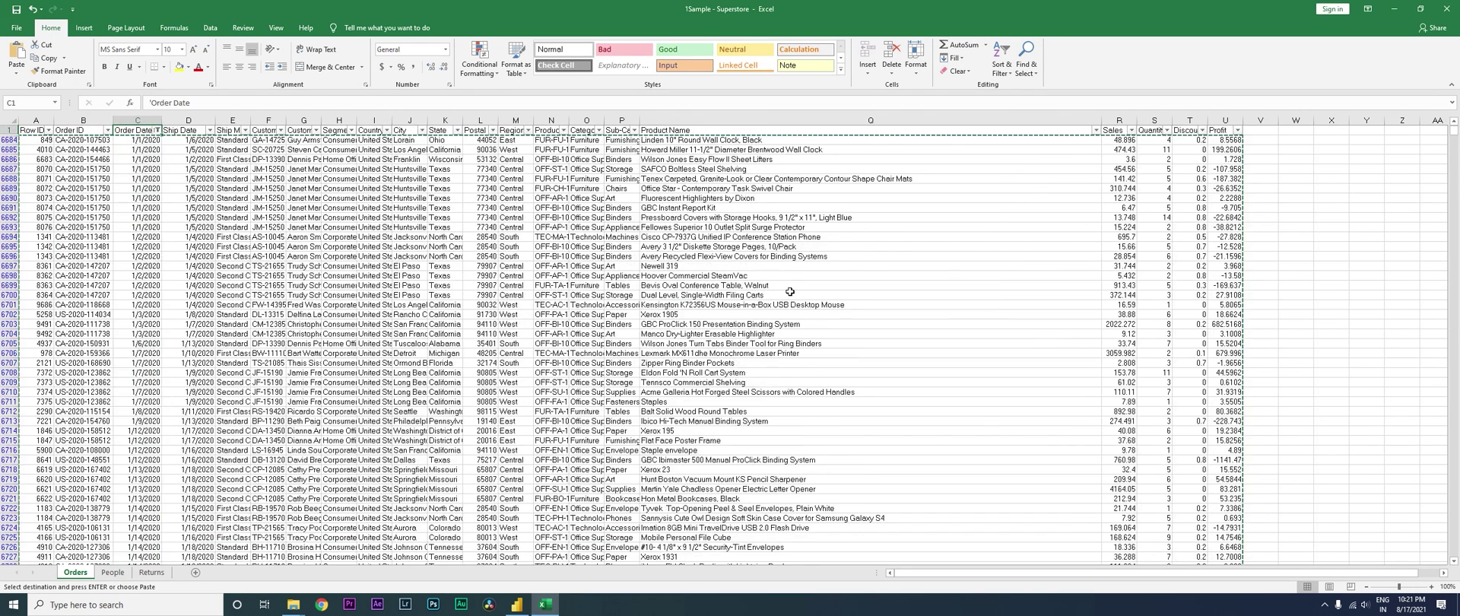
key(Up)
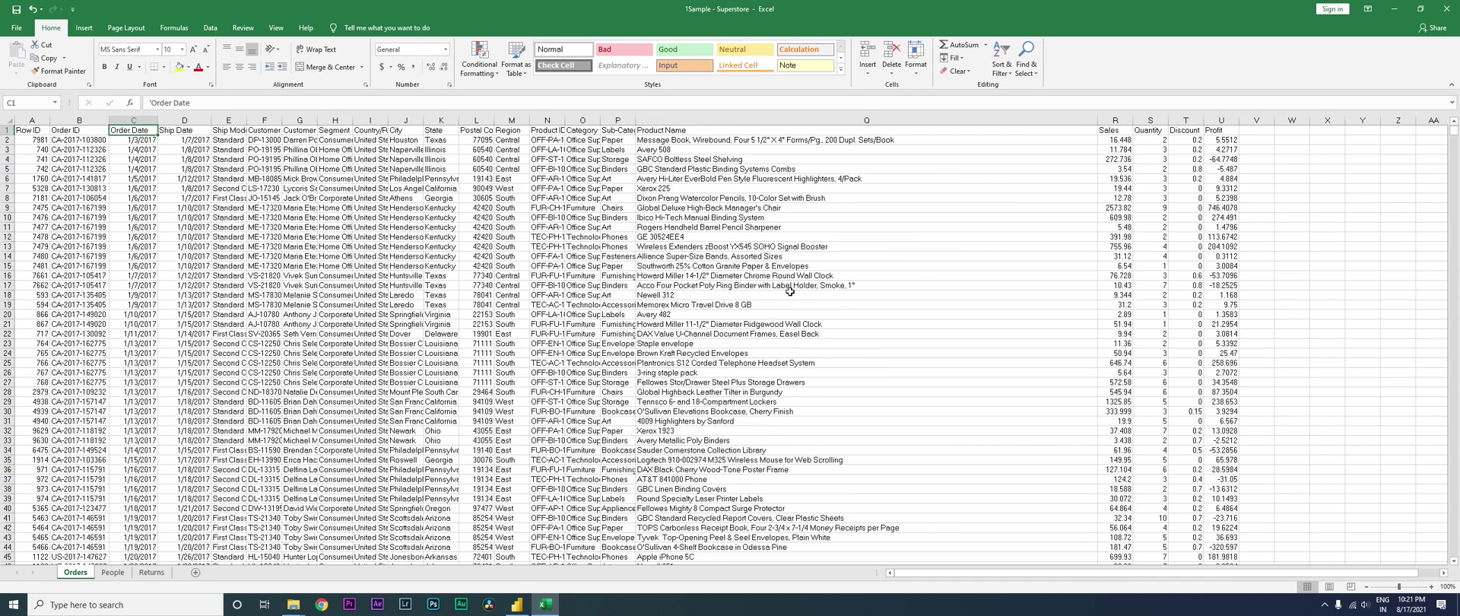
Step: Back in Power BI, select the Orders table in the Fields pane and show the Home ribbon
click(516, 604)
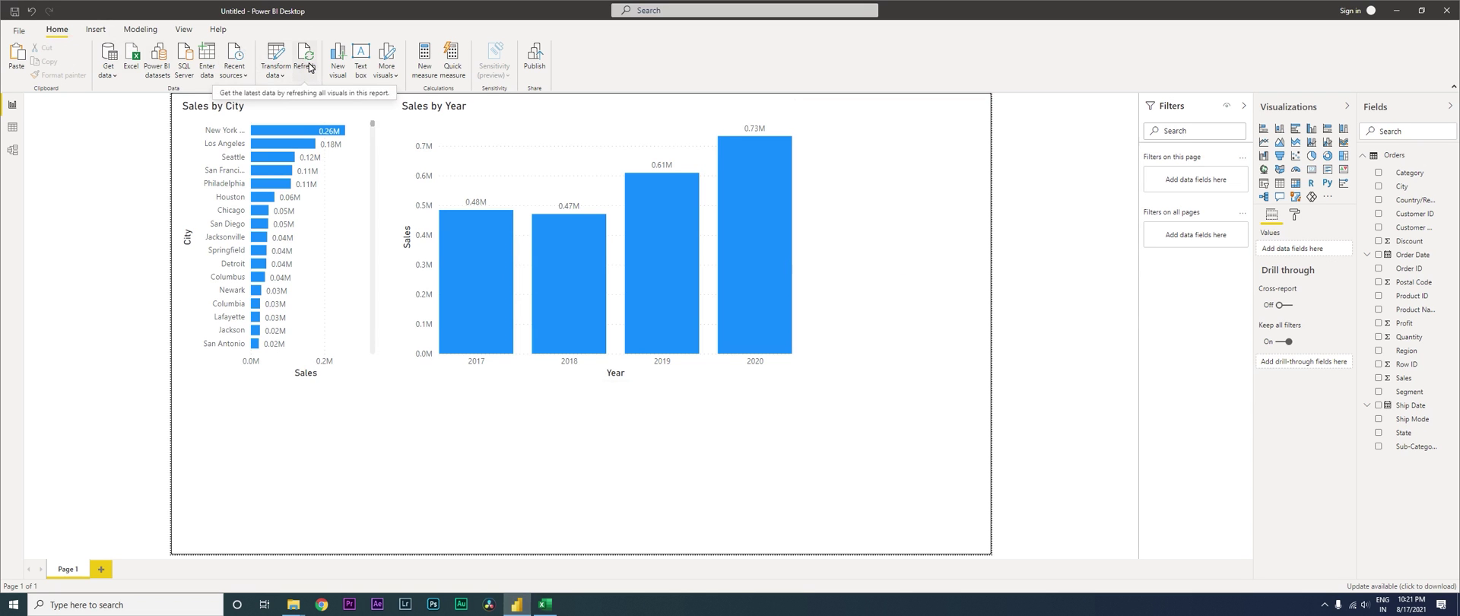
click(1371, 158)
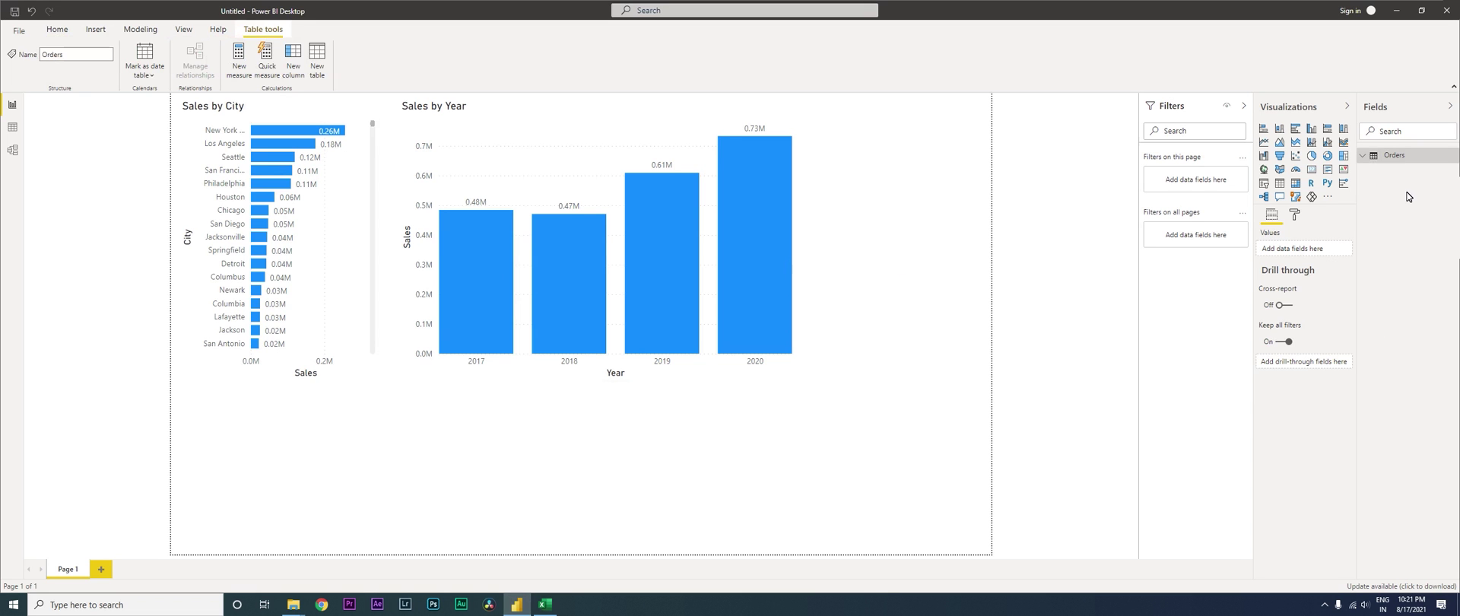
click(57, 29)
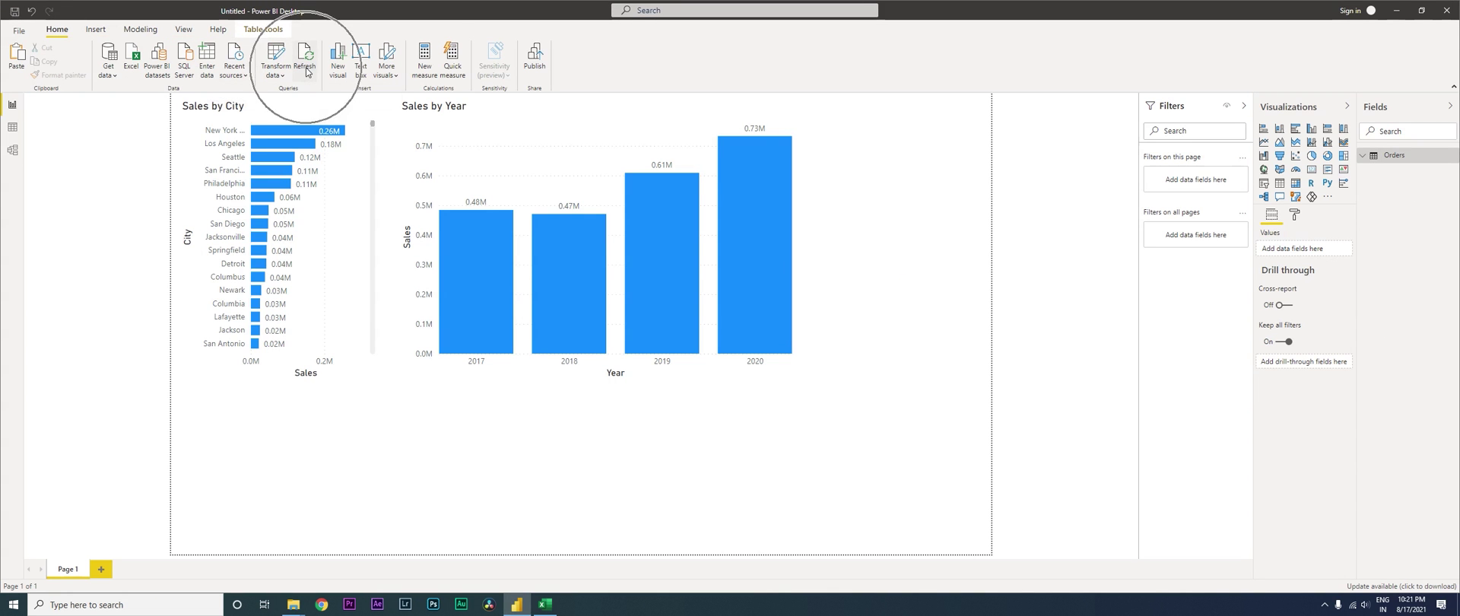
mouse_move(692, 264)
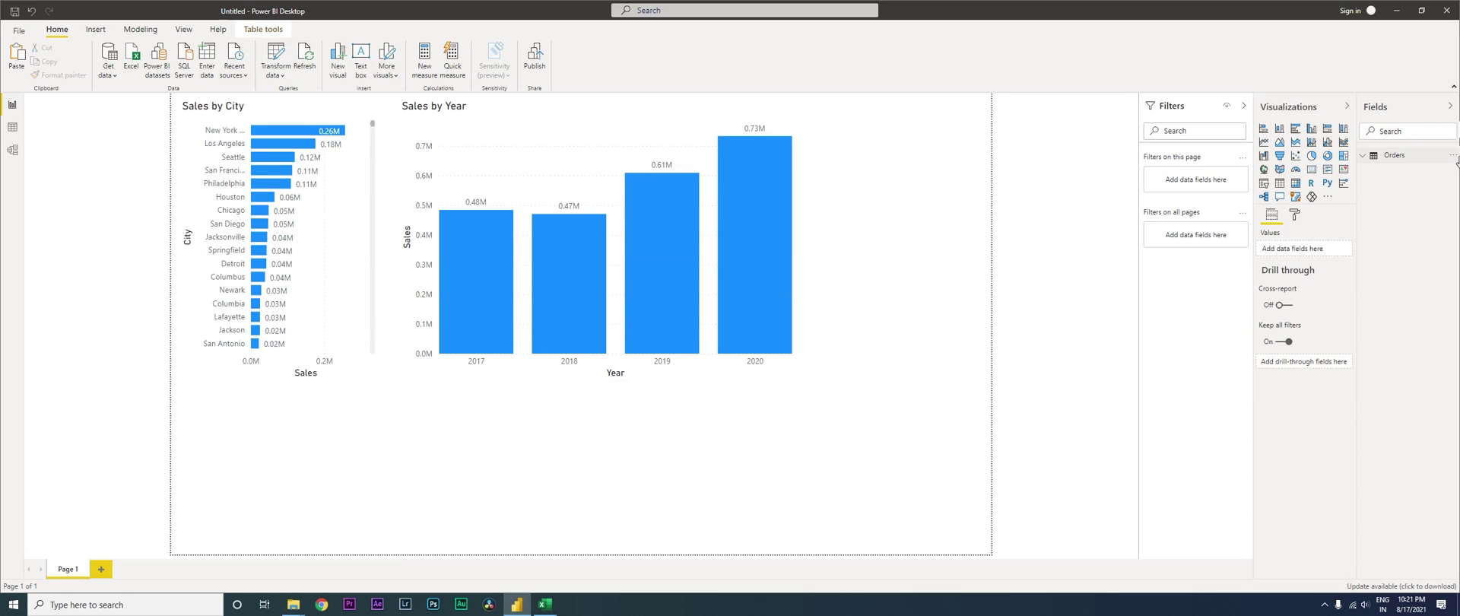
Step: Refresh the Orders table from Excel so Sales by Year gains a 2021 bar at 0.73M
click(1452, 155)
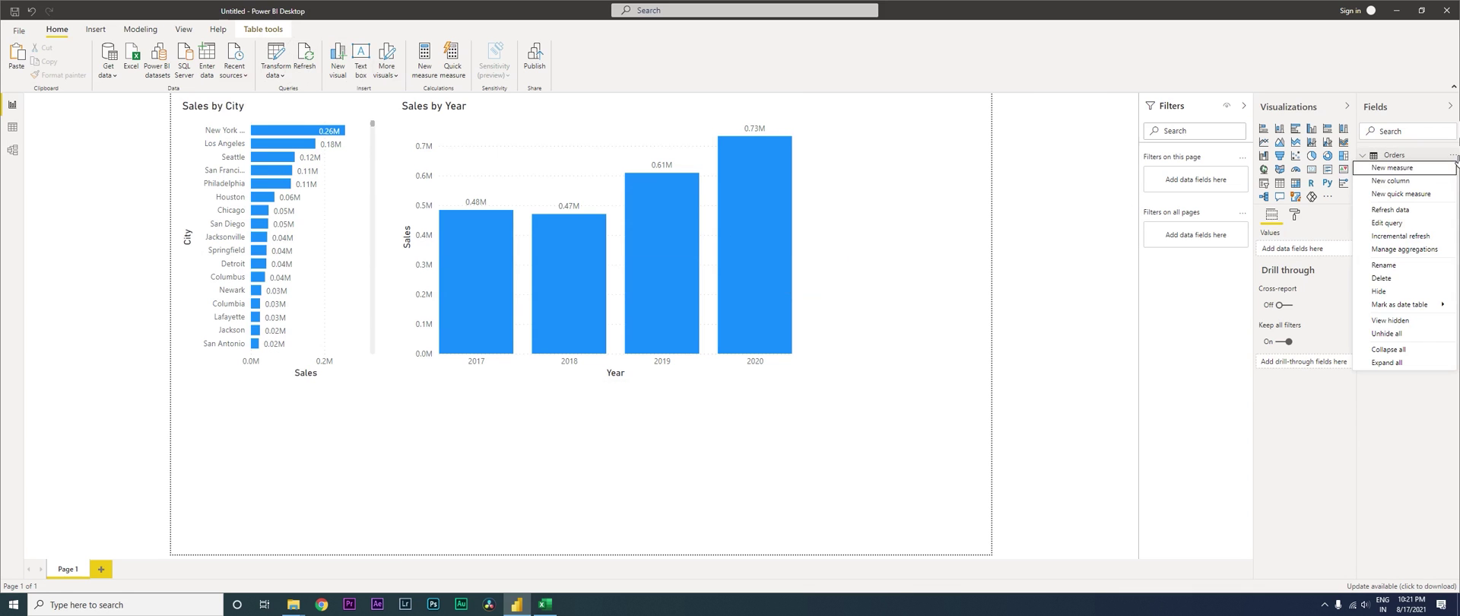
click(1398, 210)
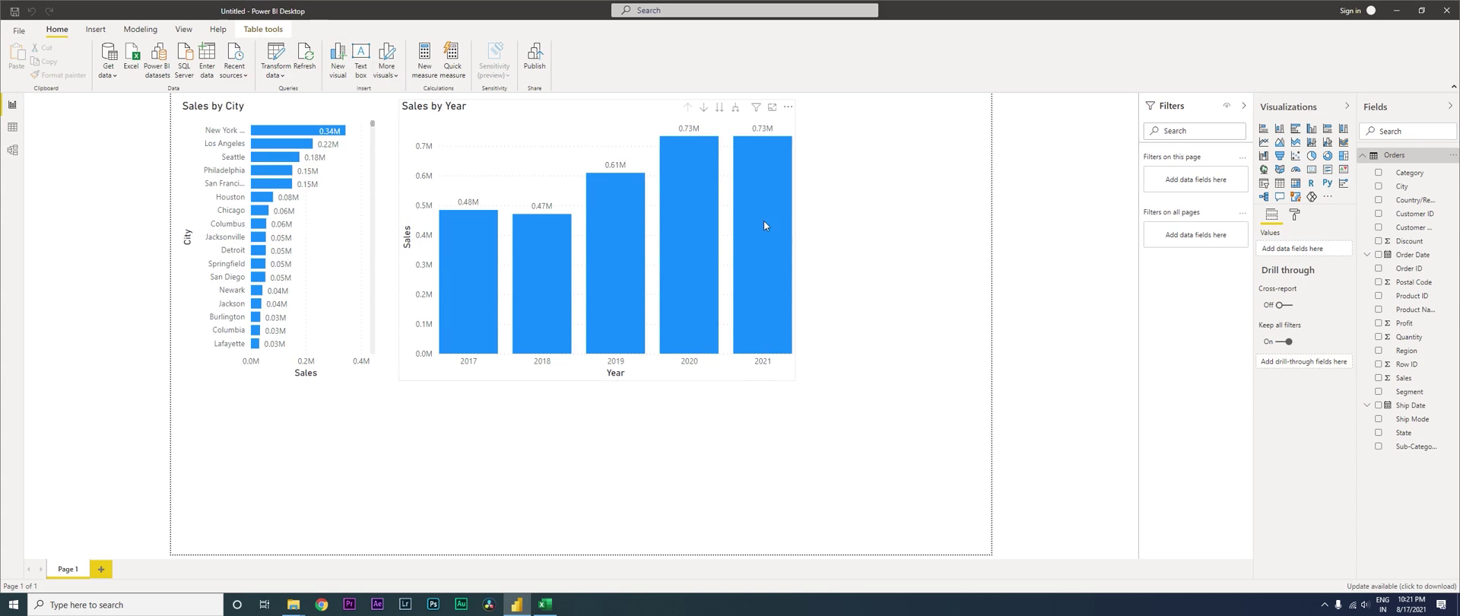
mouse_move(765, 319)
click(1454, 155)
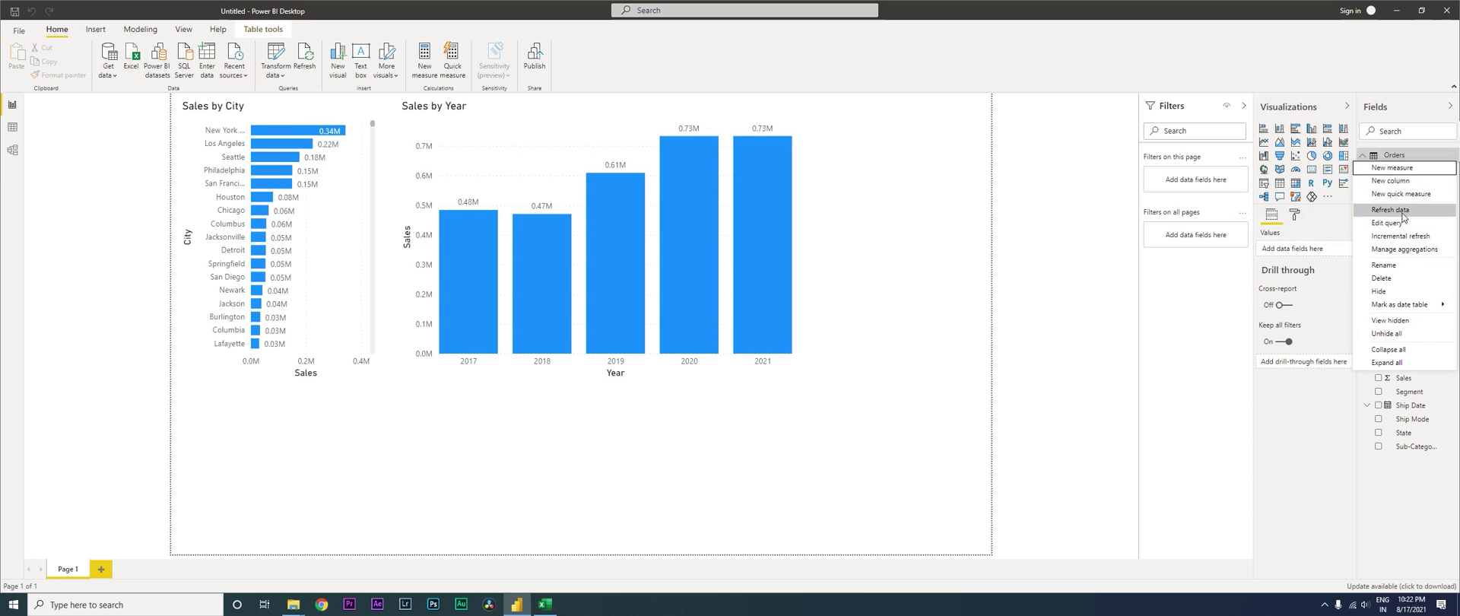
click(874, 304)
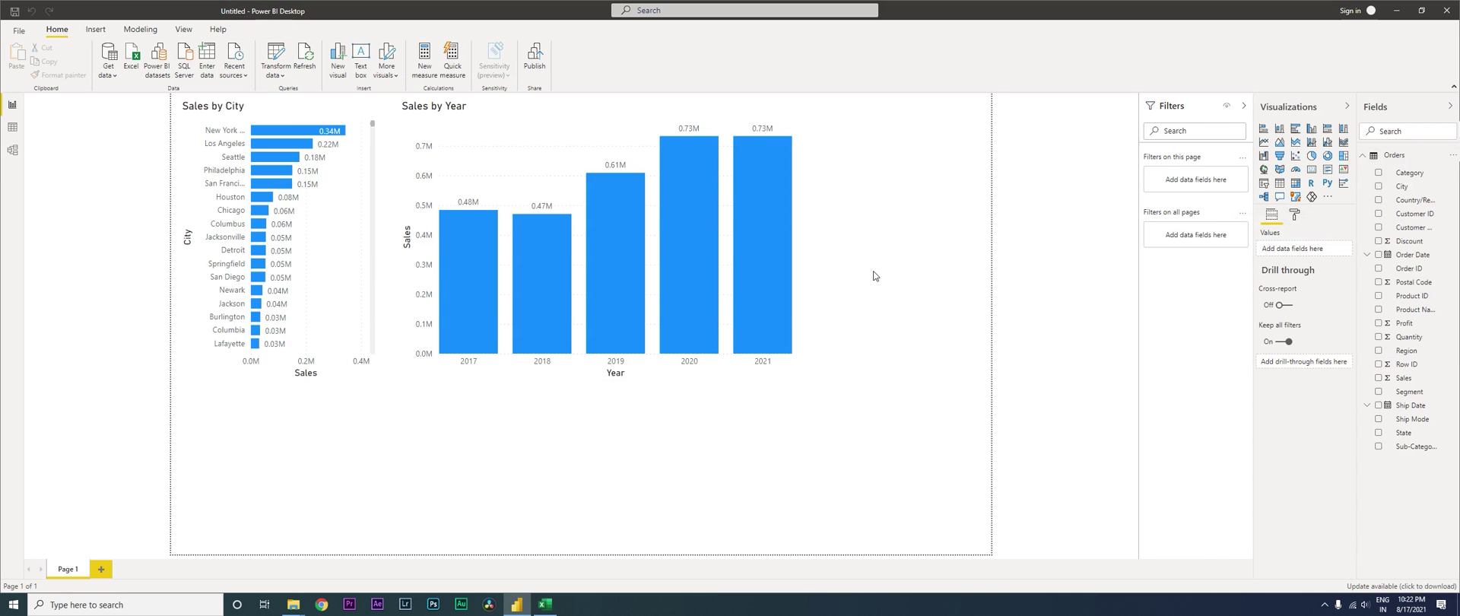
Step: In Excel, add the header 'Sales Minus Disc' in cell V1
key(alt+Tab)
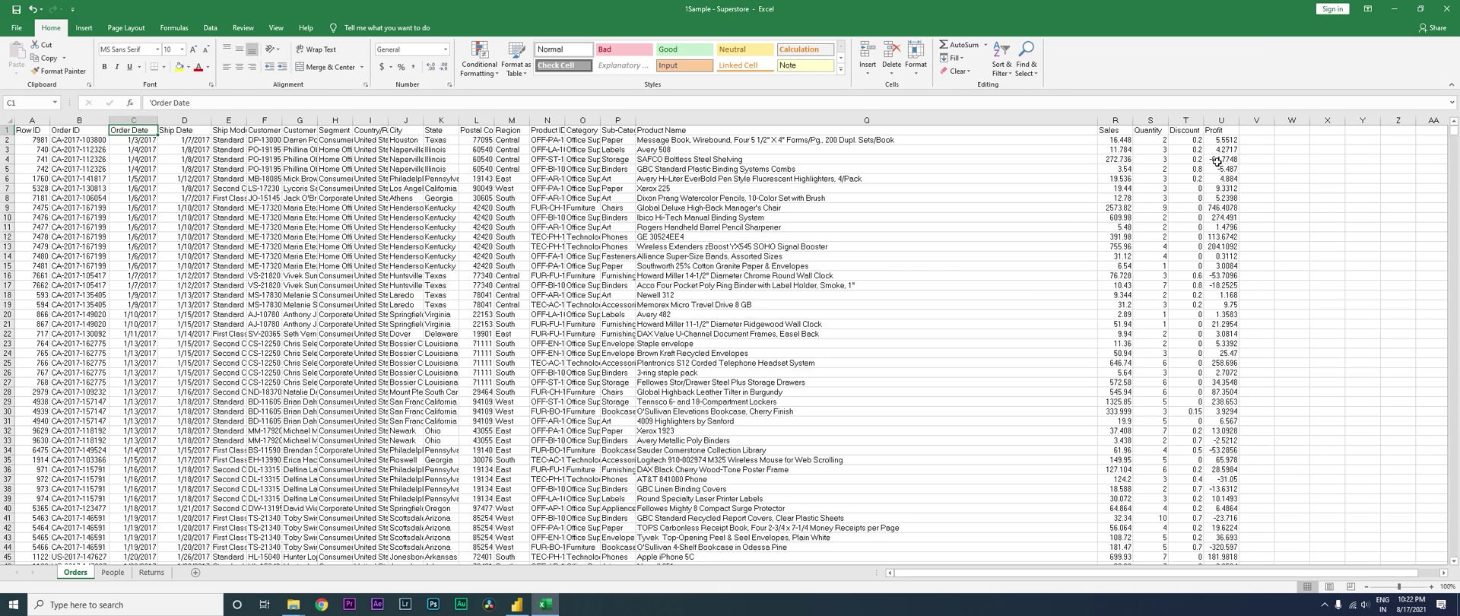
click(1221, 130)
click(1258, 131)
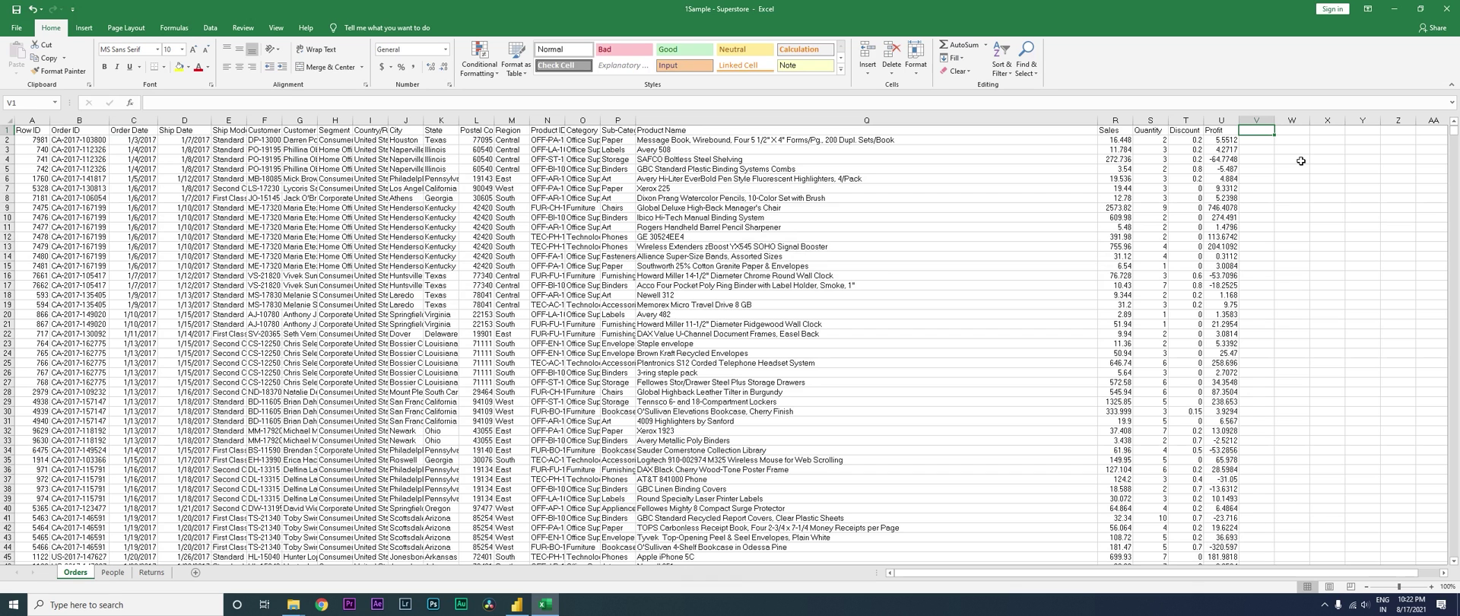
text(Sales)
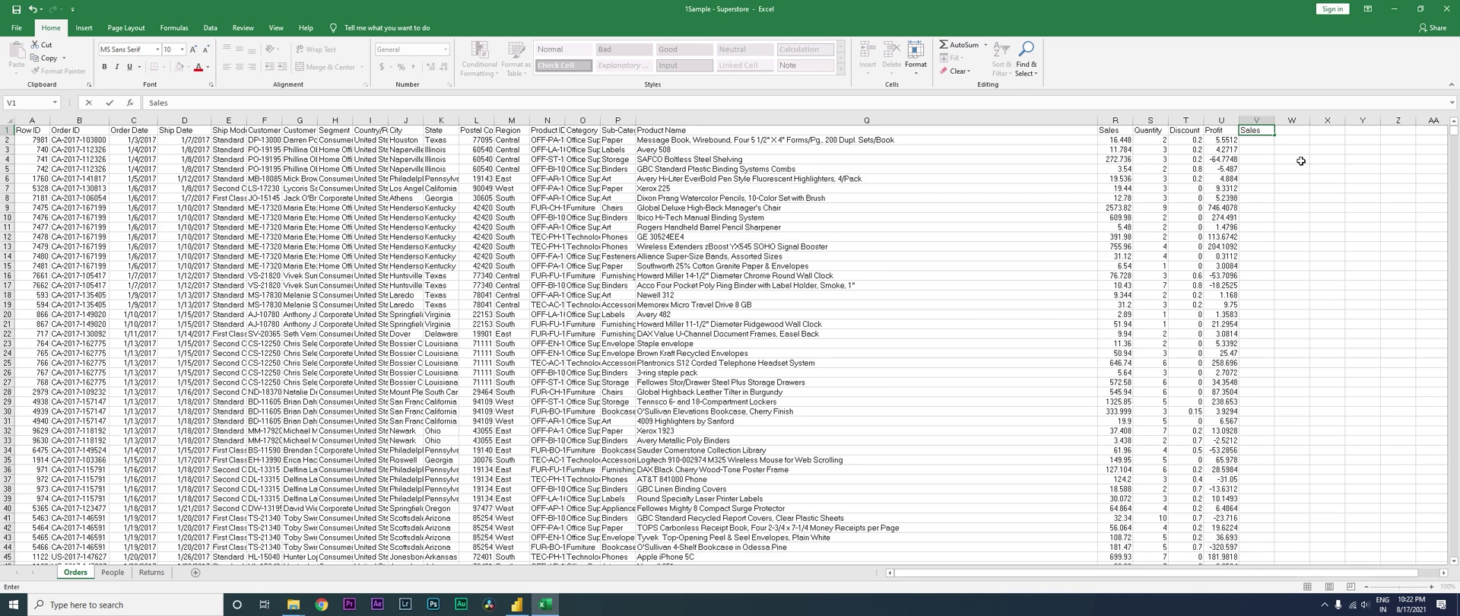
text( Minus Disc)
key(Return)
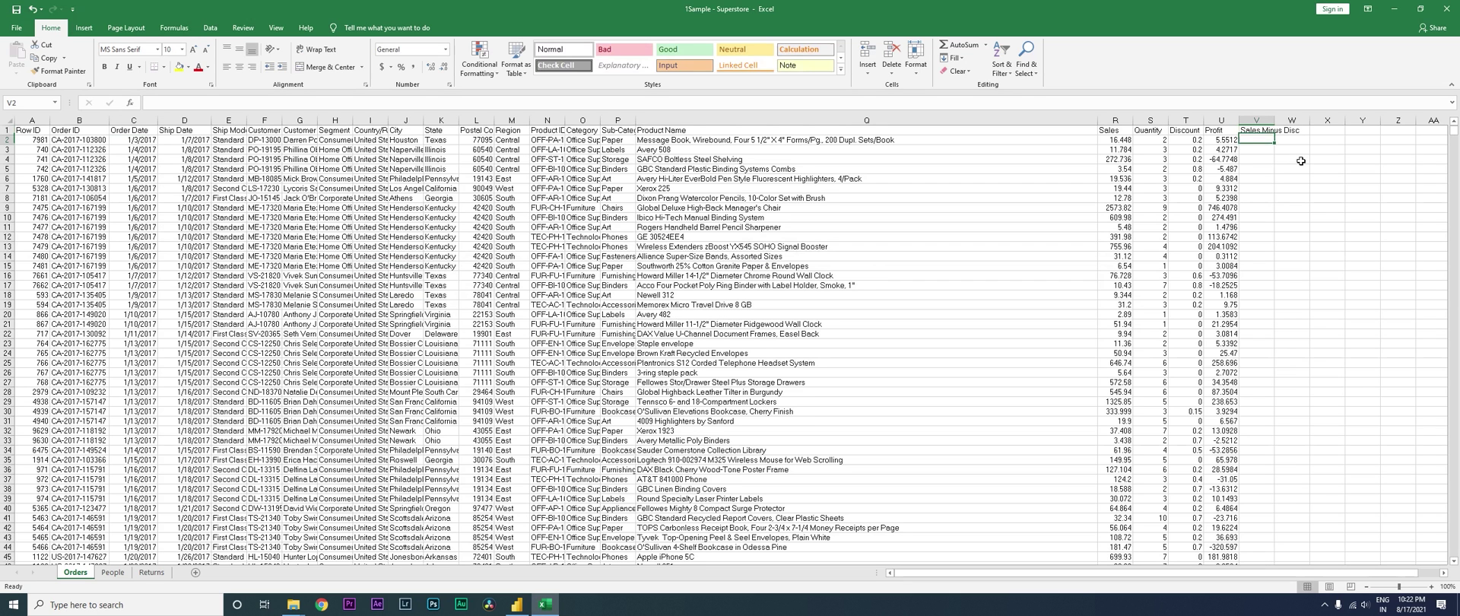
Step: Enter the formula =R2-T2 in cell V2 to subtract Discount from Sales
text(=)
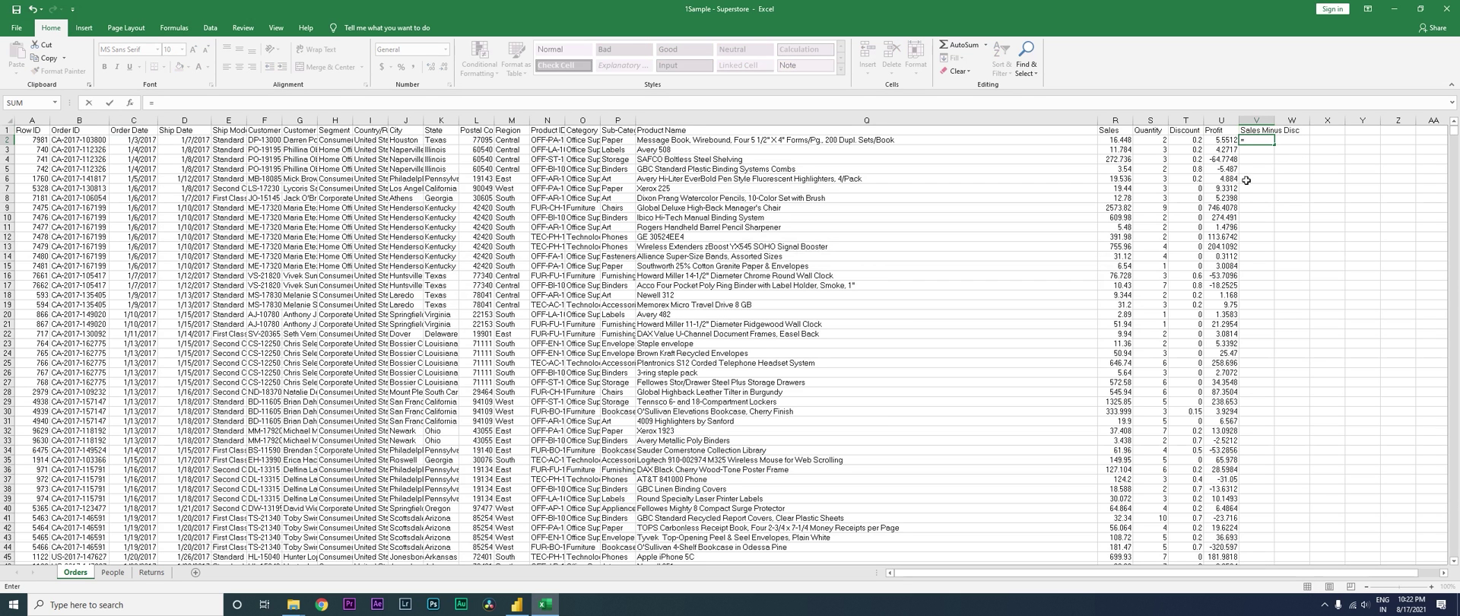
click(1121, 143)
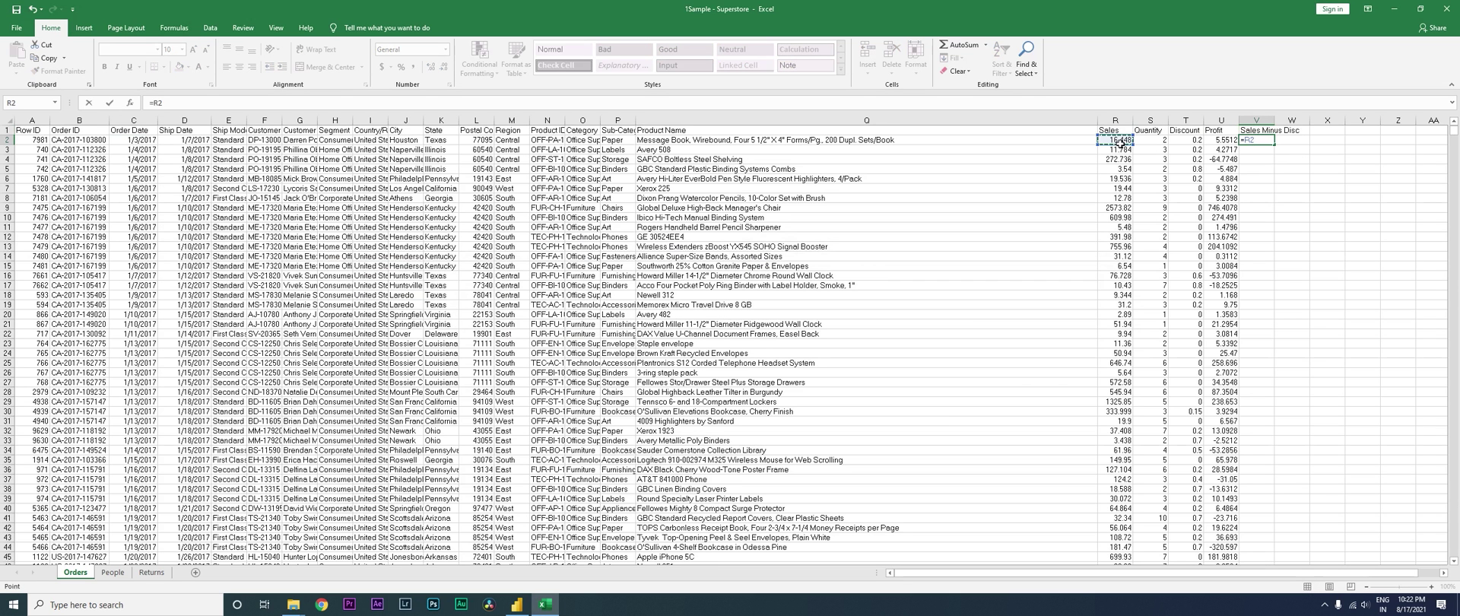
text(-)
click(1199, 143)
key(Return)
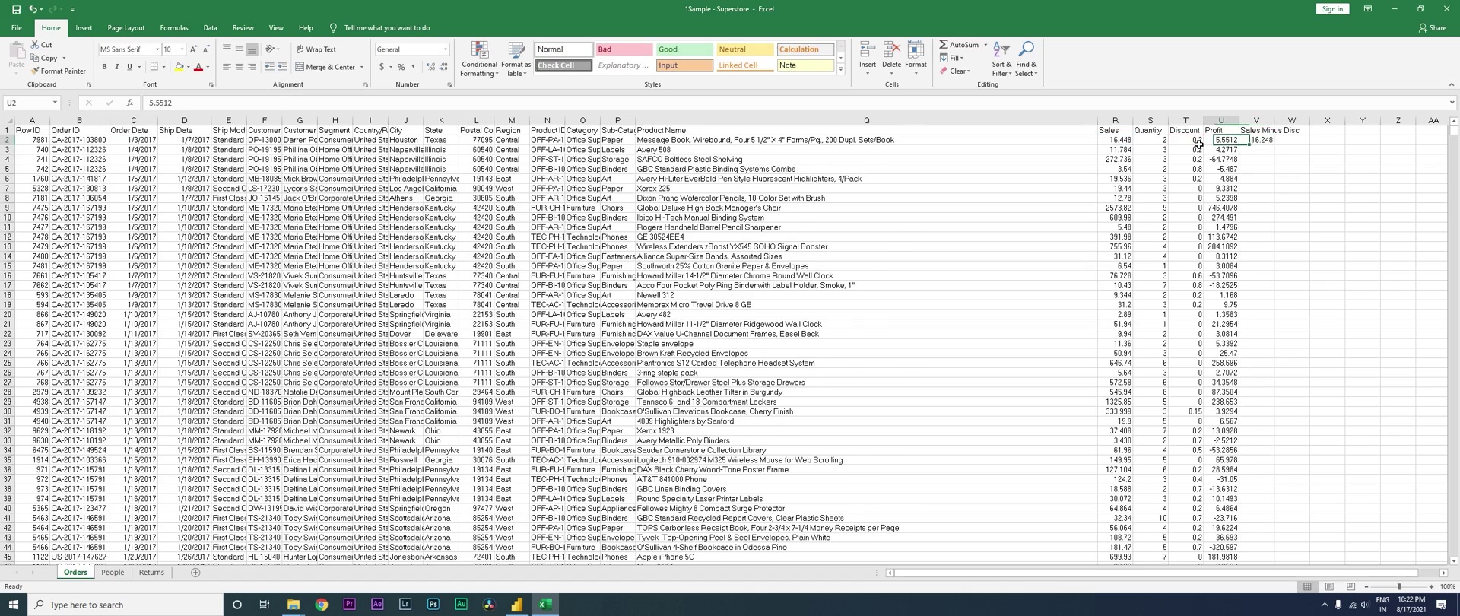
Step: Fill the =R2-T2 formula down column V to the last order row and copy it
key(Left)
key(ctrl+Down)
key(Down)
key(Right)
key(Up)
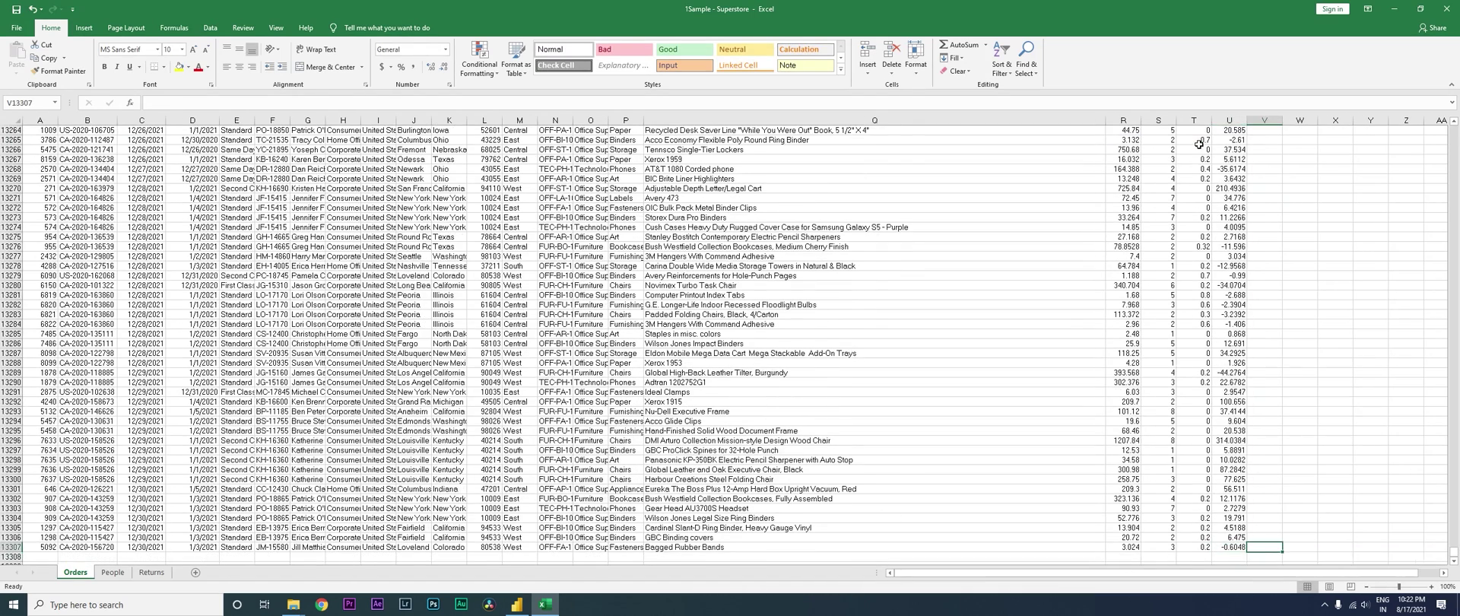
key(ctrl+shift+Up)
key(ctrl+d)
key(ctrl+c)
Step: Paste column V back as plain values over the formulas, then switch to Power BI Desktop
click(1255, 131)
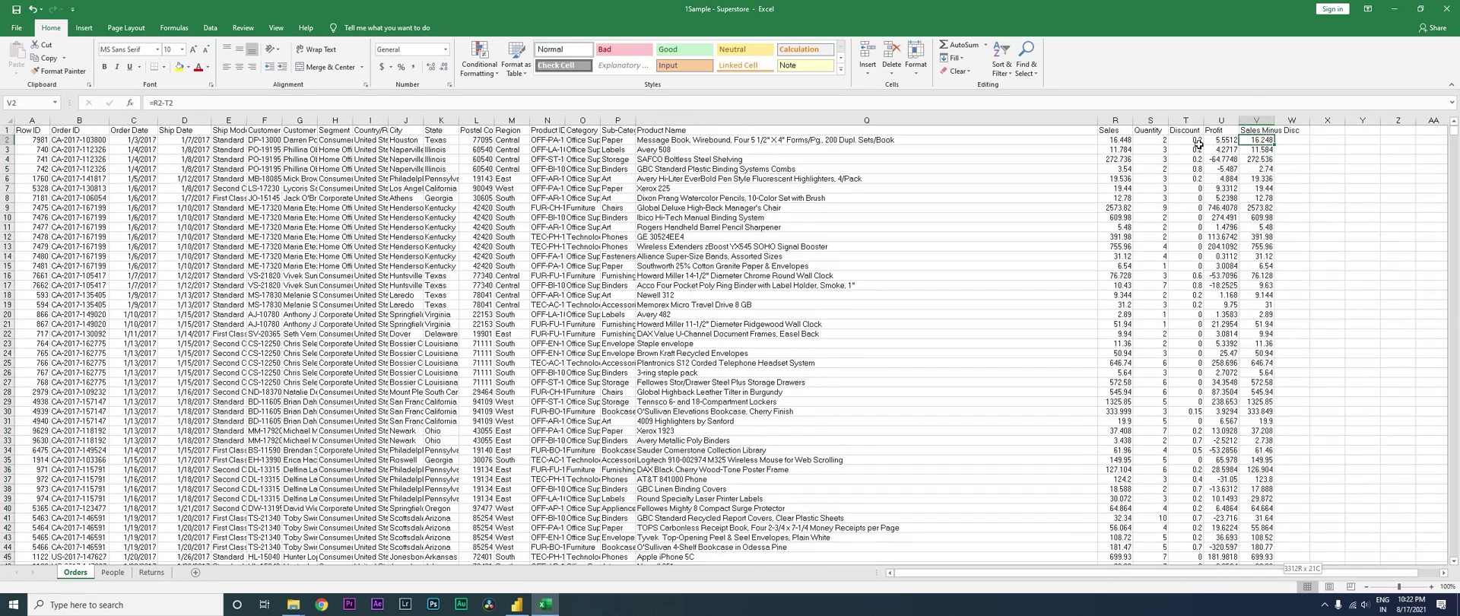
right_click(1256, 142)
click(1295, 195)
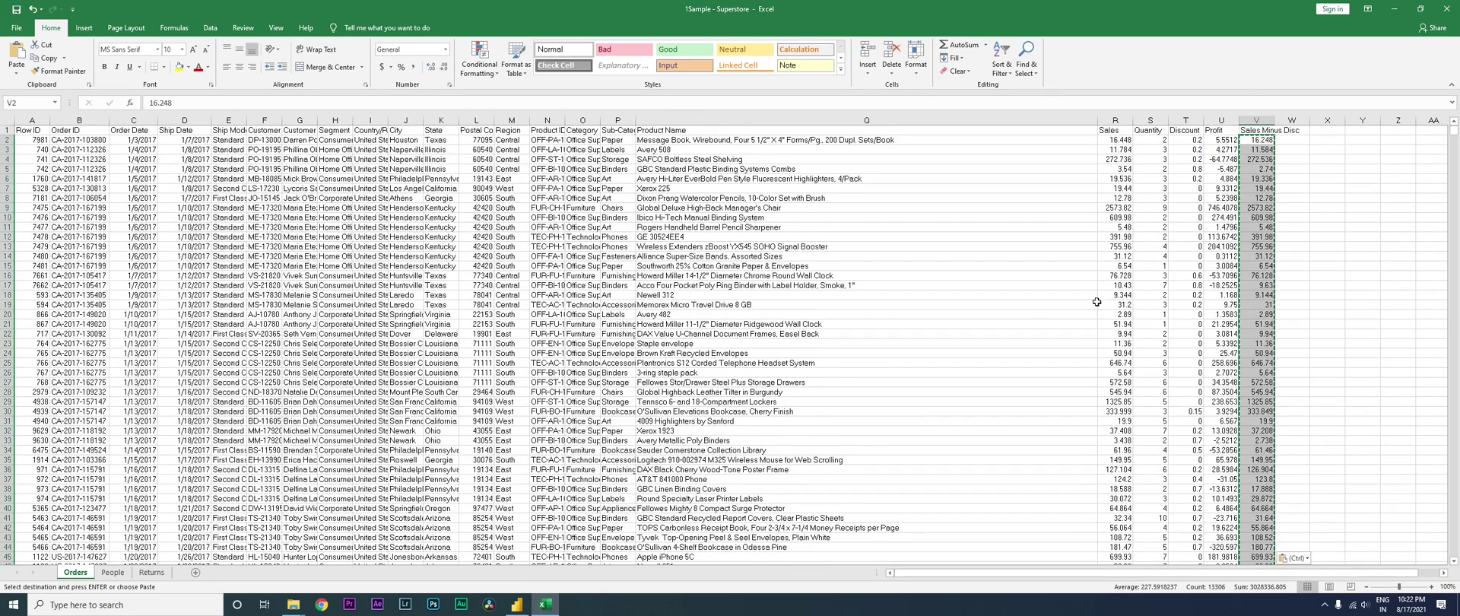
key(Escape)
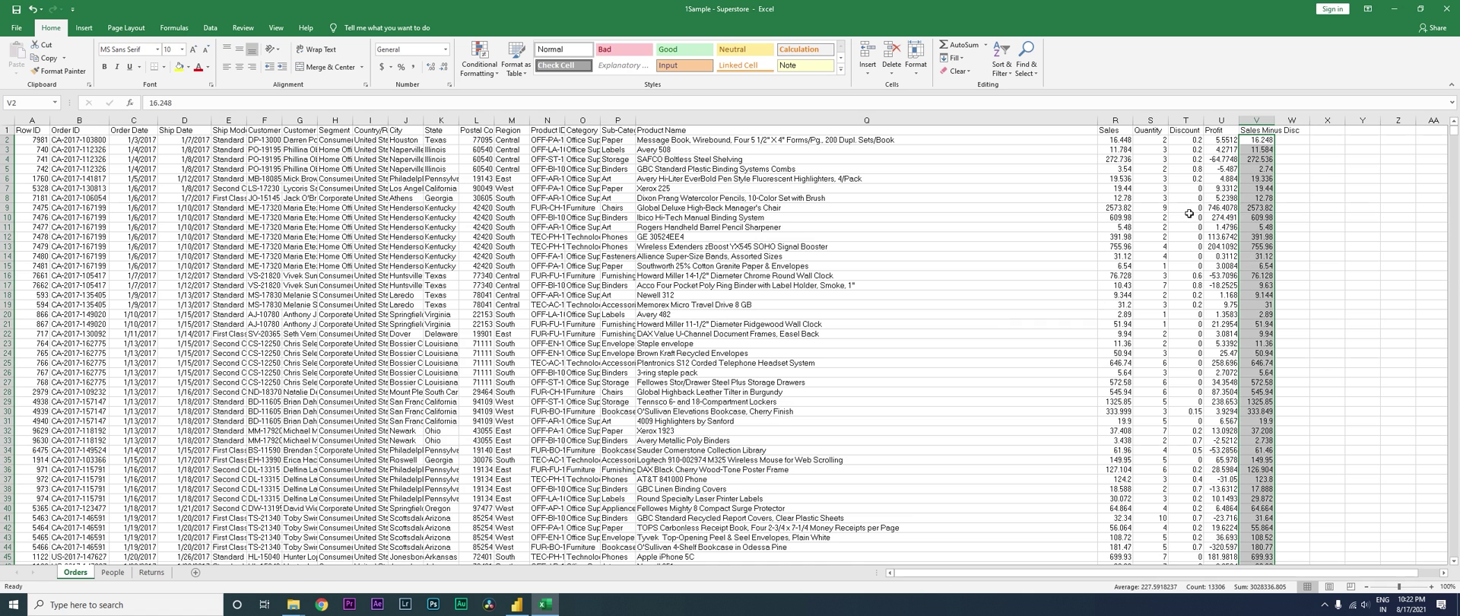
click(1257, 131)
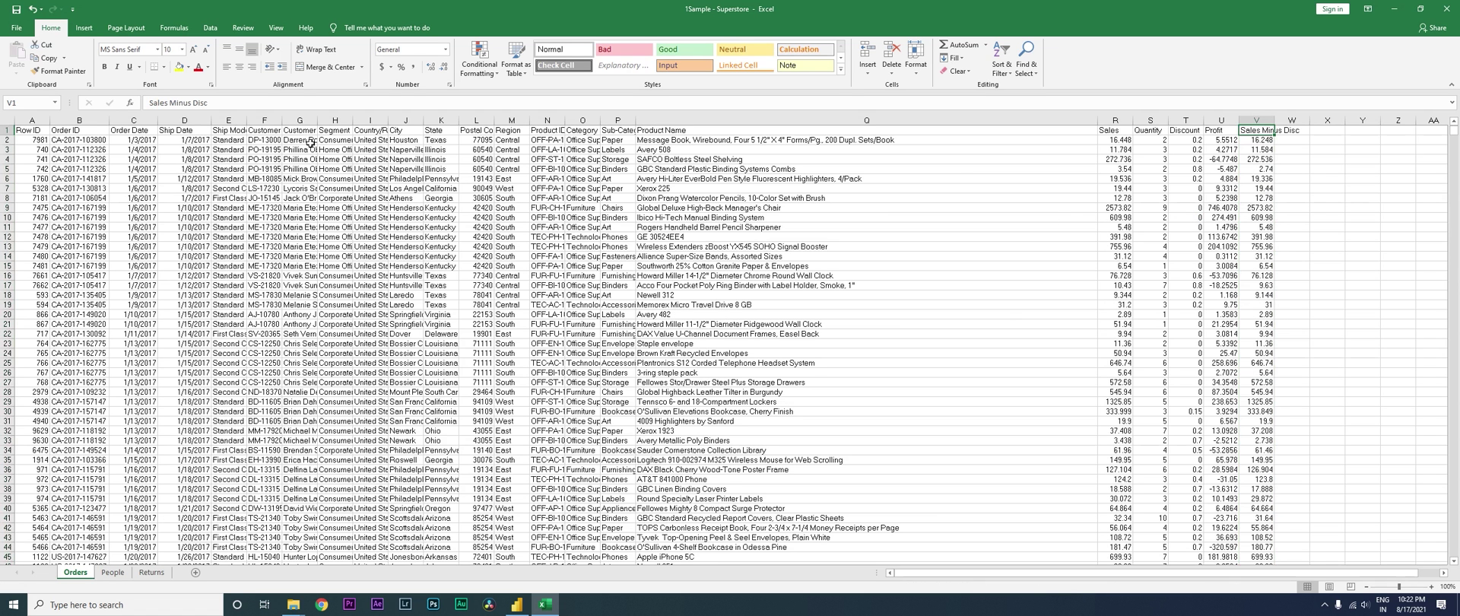
click(516, 604)
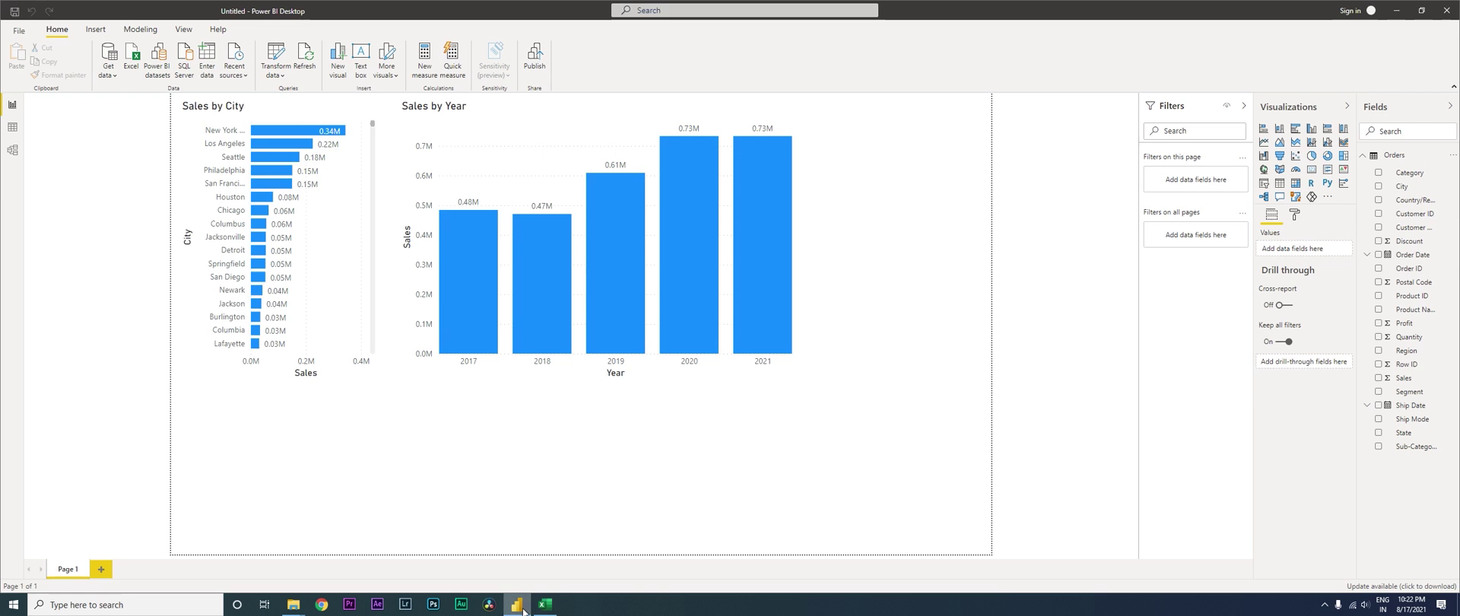
Step: Refresh the Orders table and select the new Sales Minus Disc field
click(1453, 155)
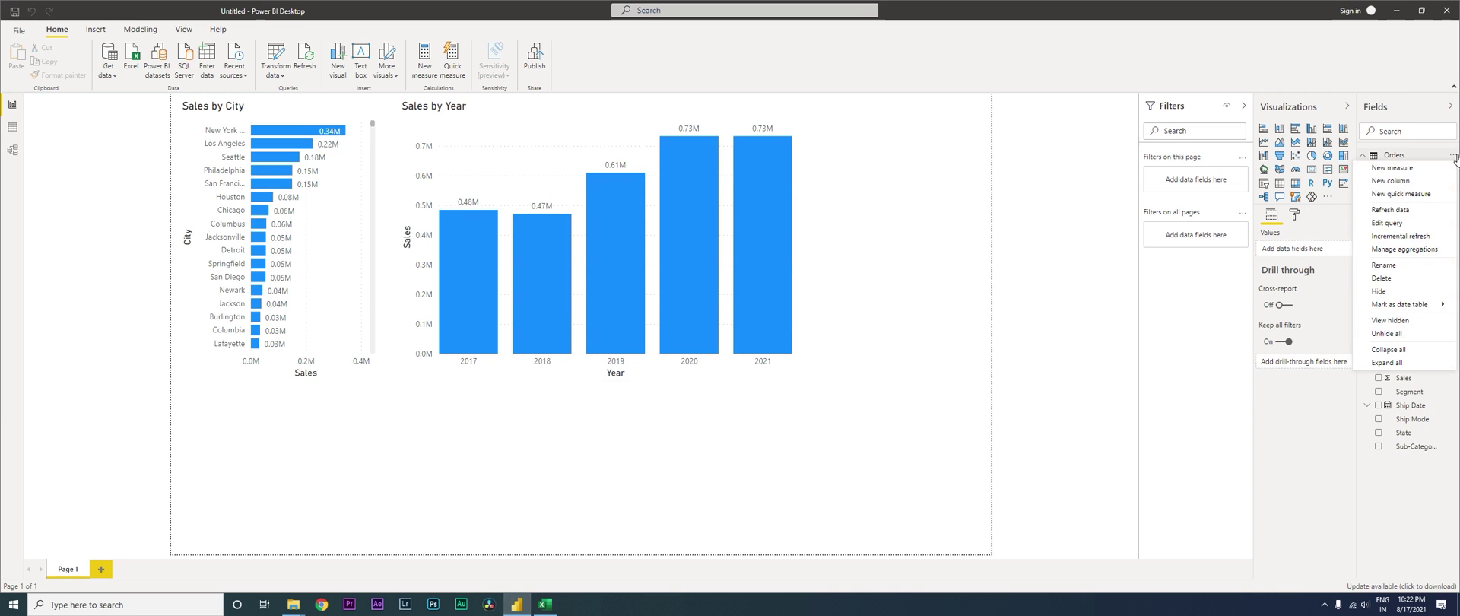
click(1392, 210)
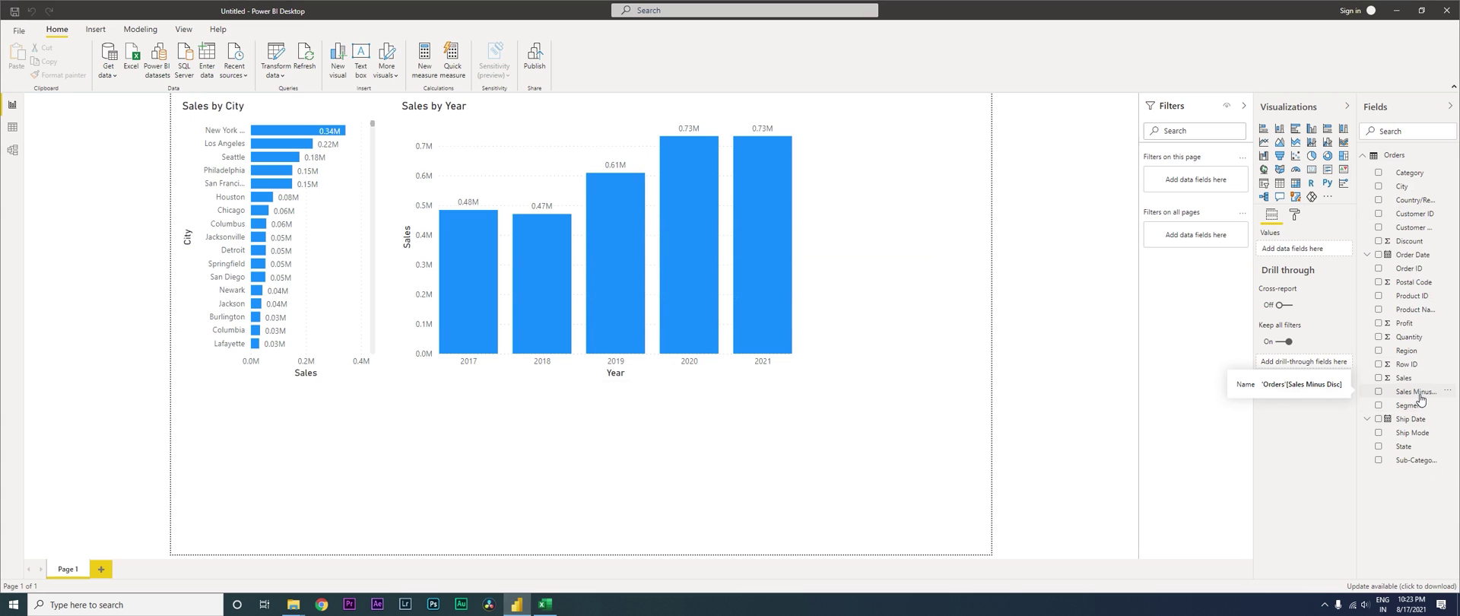
click(1385, 397)
Step: Add Sales Minus Disc as a clustered column chart below Sales by Year, with Order Date as axis
click(1384, 394)
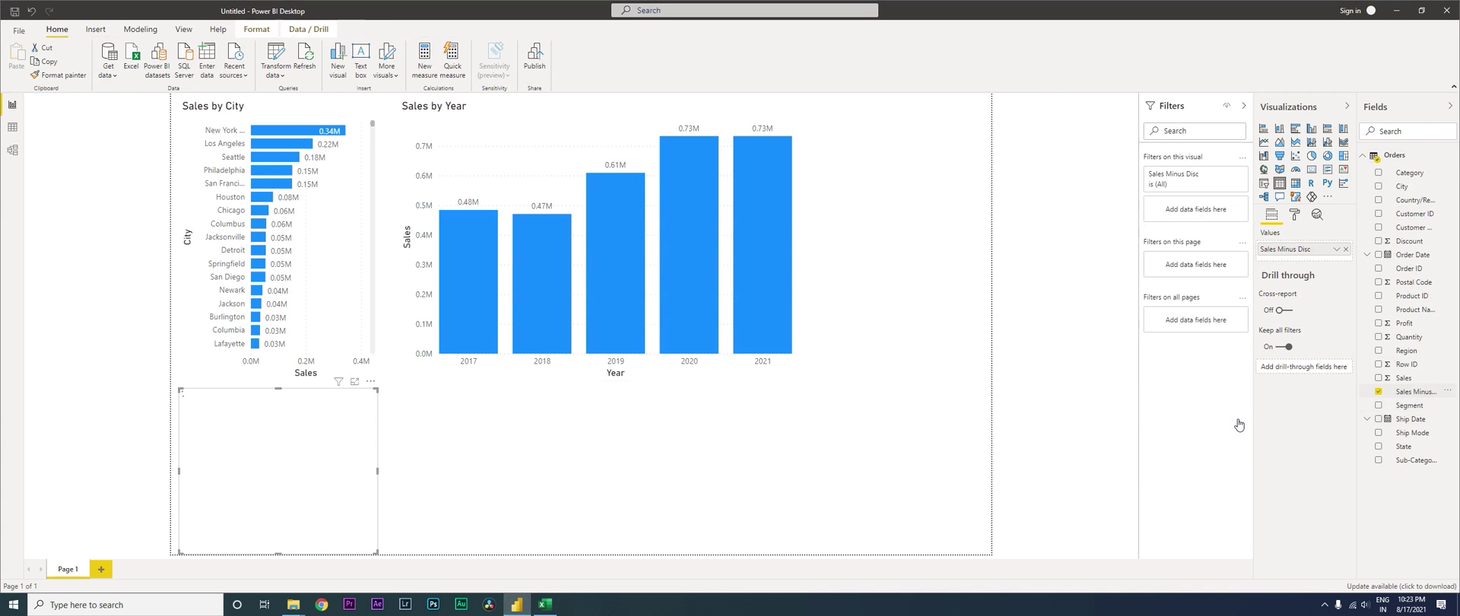
drag(385, 444, 612, 431)
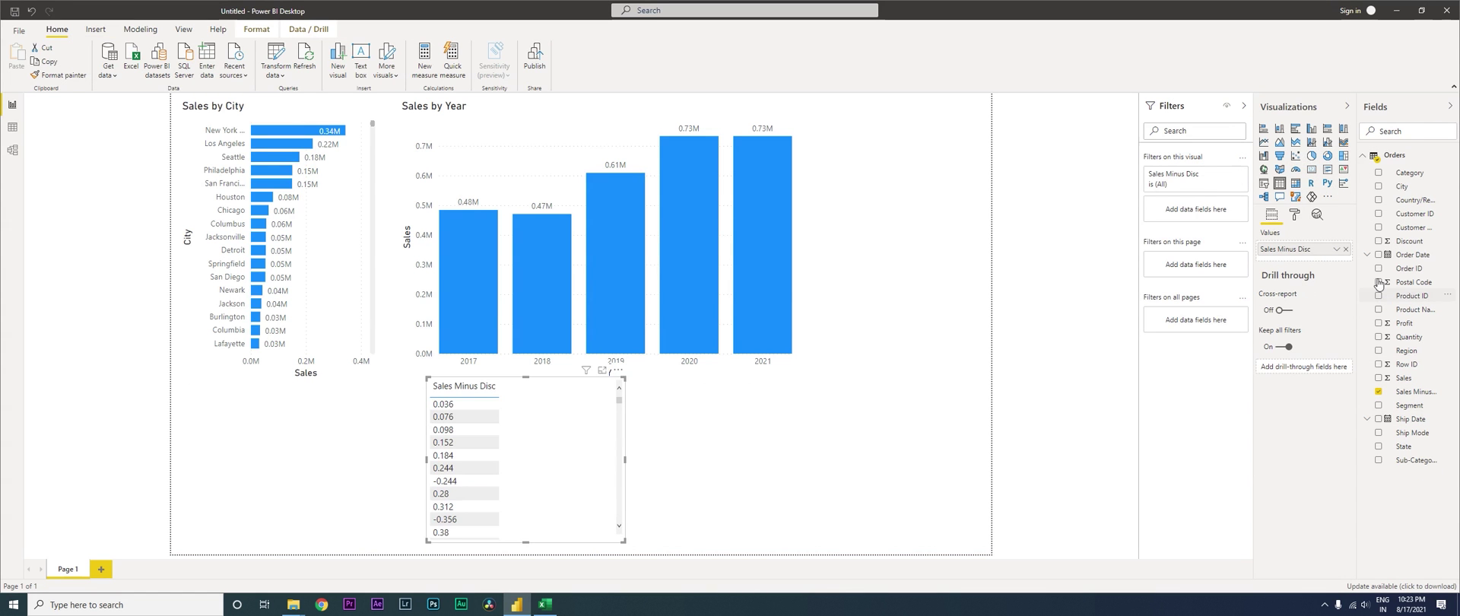
click(1312, 128)
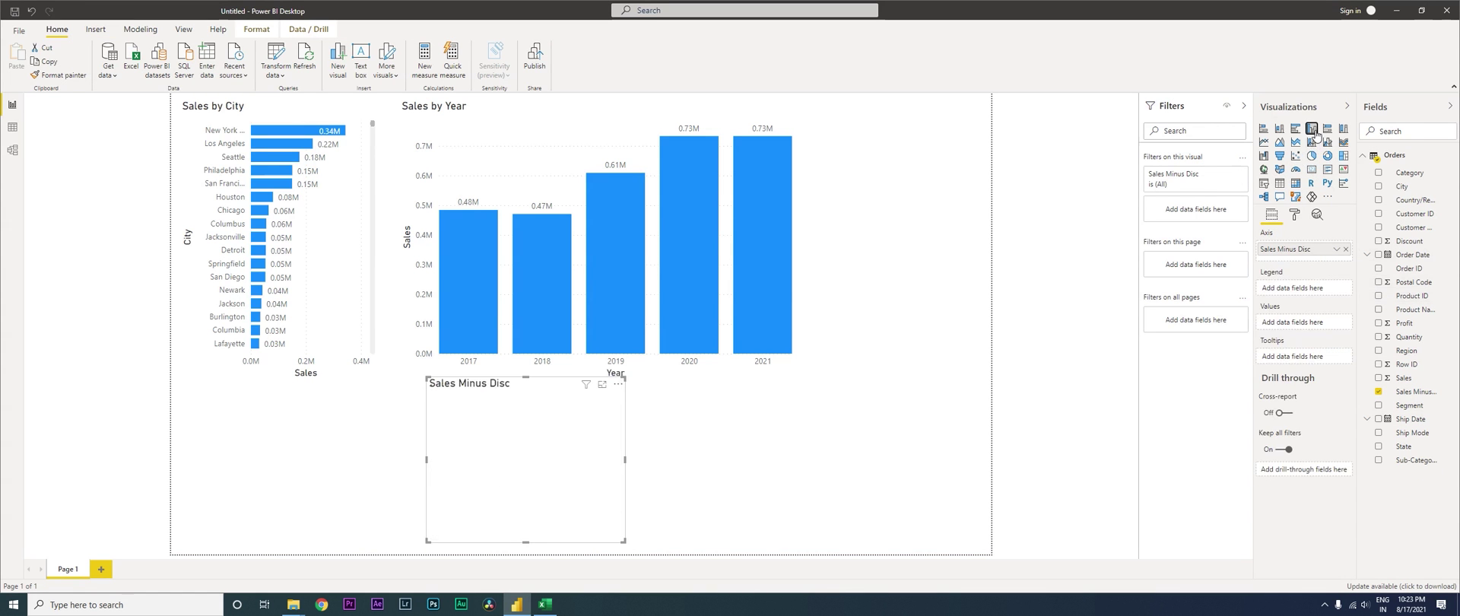
click(1378, 254)
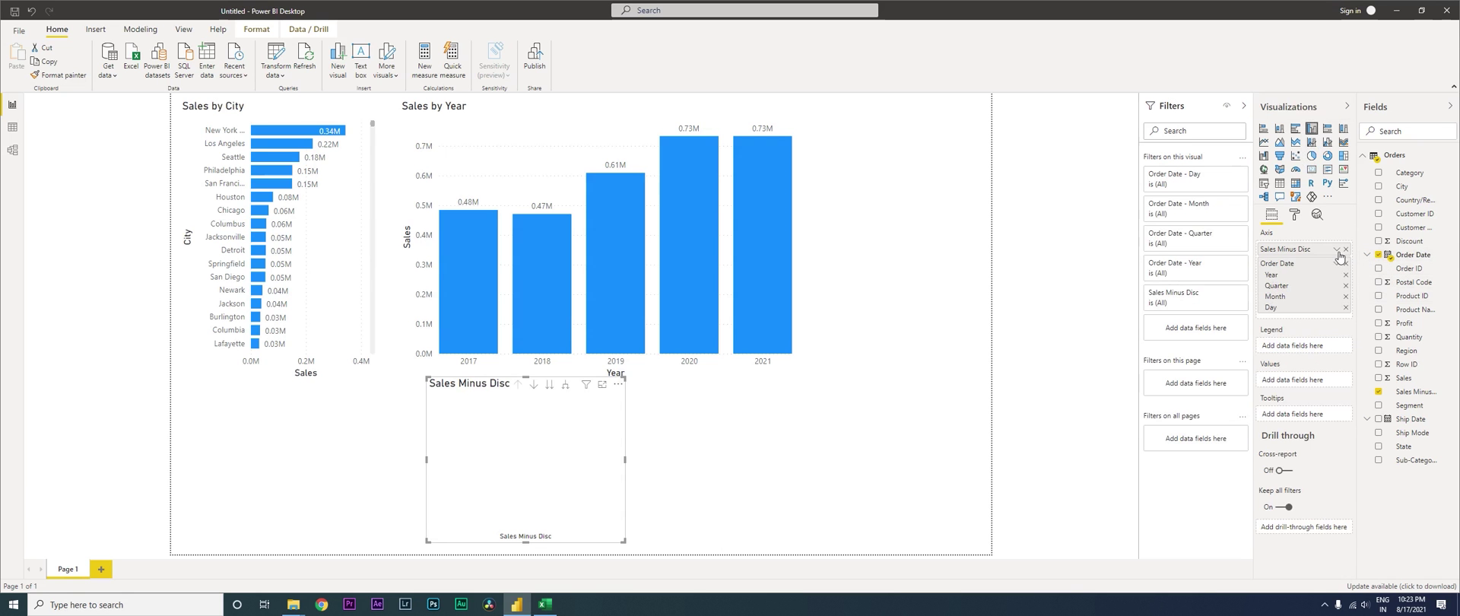
drag(1283, 253, 1289, 379)
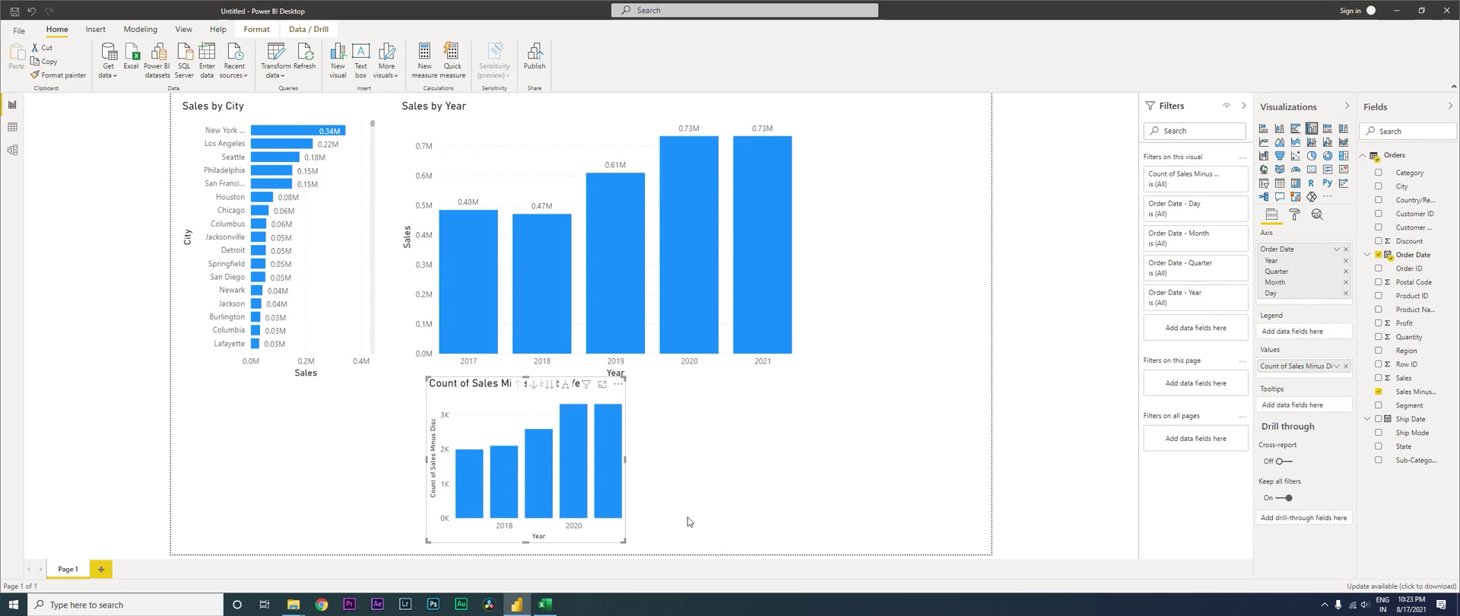
Step: Widen the new chart to match the one above and turn data labels on
drag(625, 541, 864, 539)
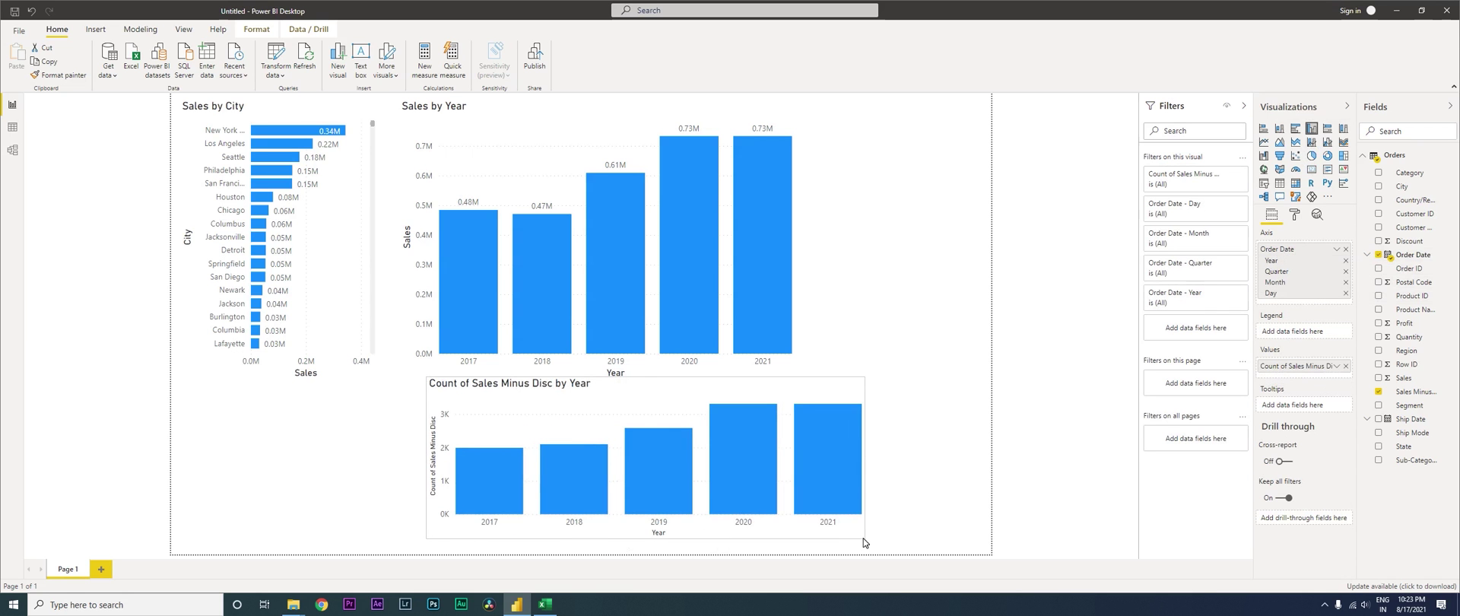
click(1296, 218)
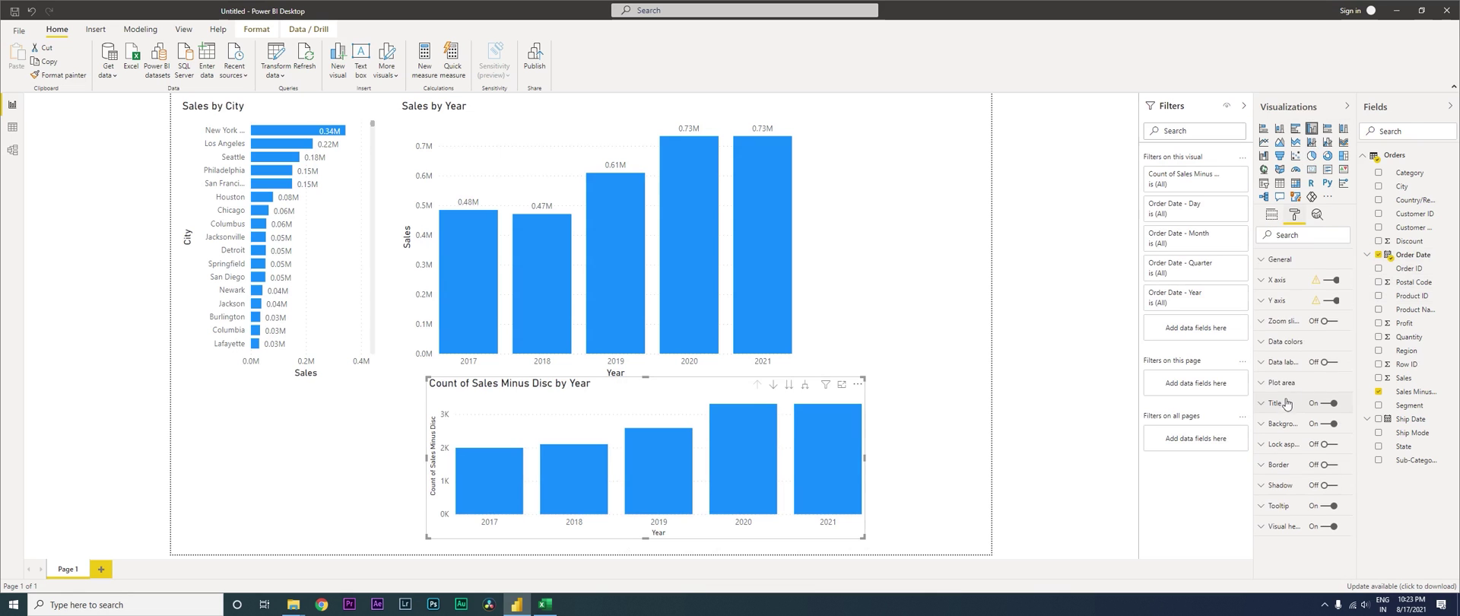
click(1328, 362)
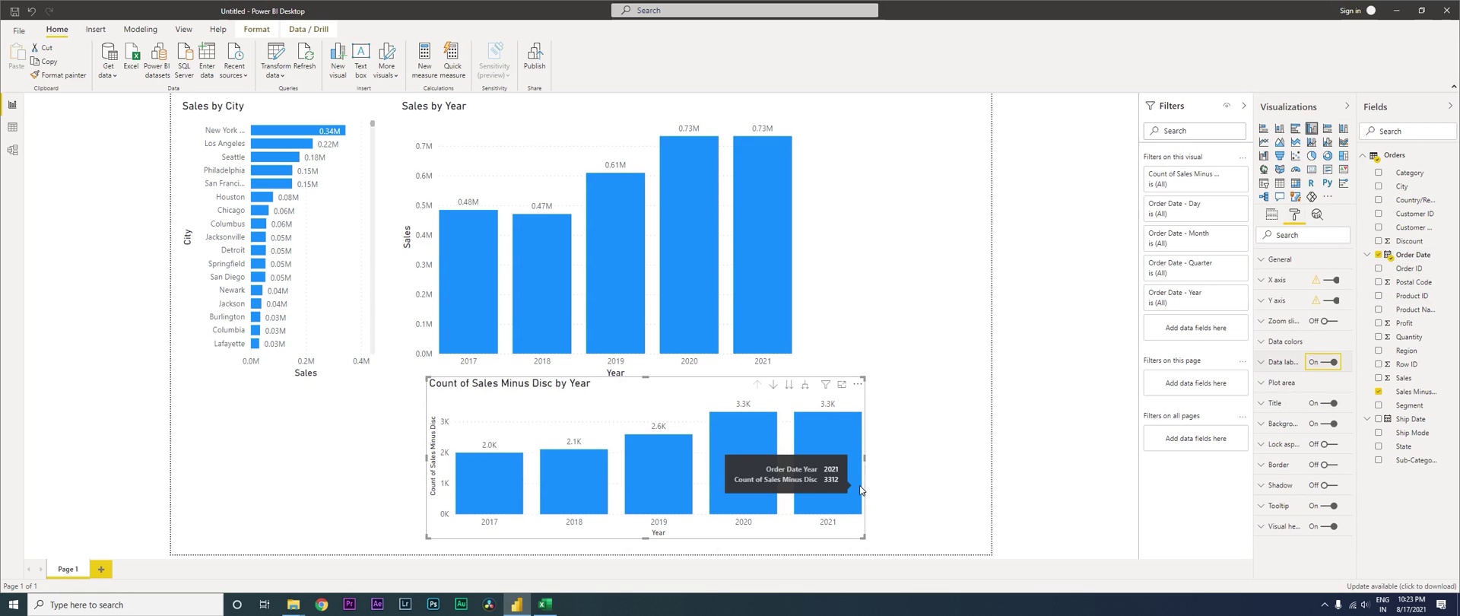
click(888, 491)
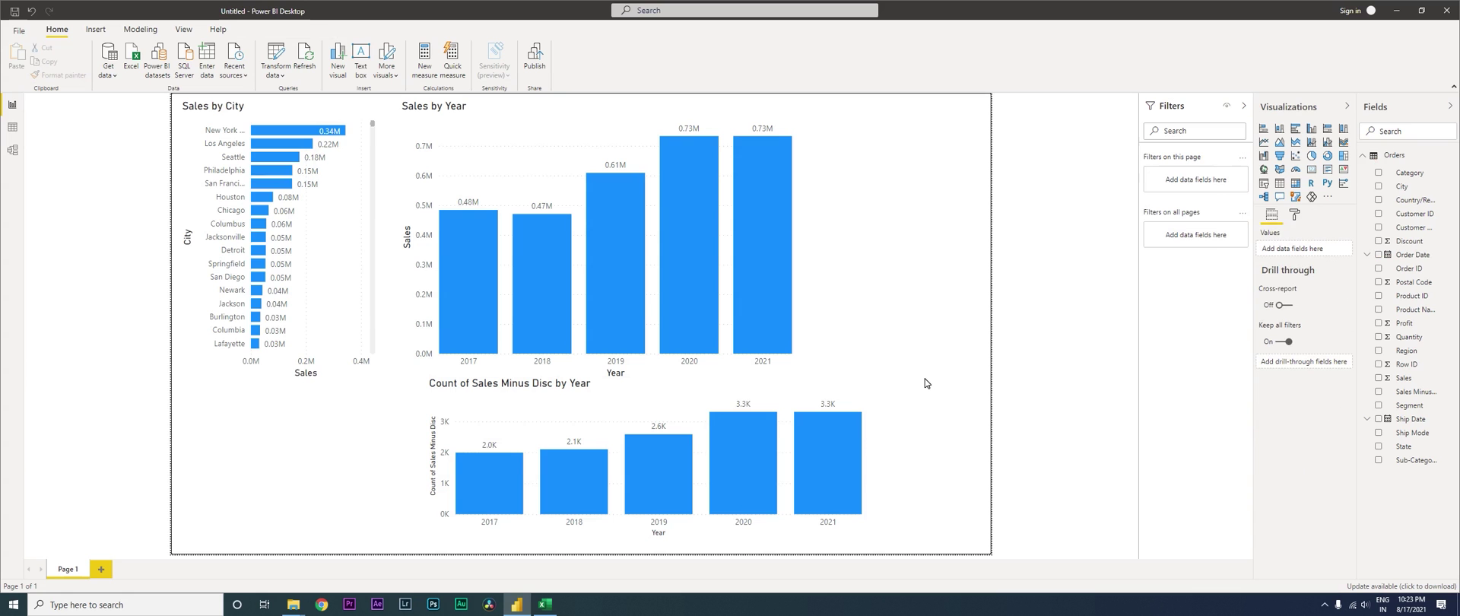